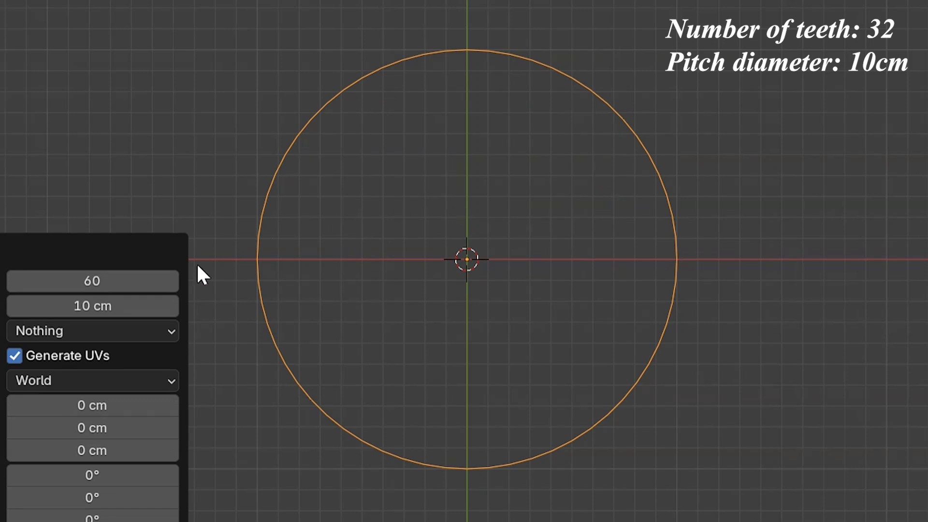
# Set the new circle's radius to 5 cm to form the pitch circle
pyautogui.click(111, 306)
pyautogui.write('5')
pyautogui.press('Return')
pyautogui.press('Tab')
pyautogui.scroll(3, 638, 280)
pyautogui.press('Tab')
# Add a second mesh circle at the origin with a radius of 5.3125 cm as the addendum circle
pyautogui.hotkey('shift', 'a')
pyautogui.moveTo(589, 170)
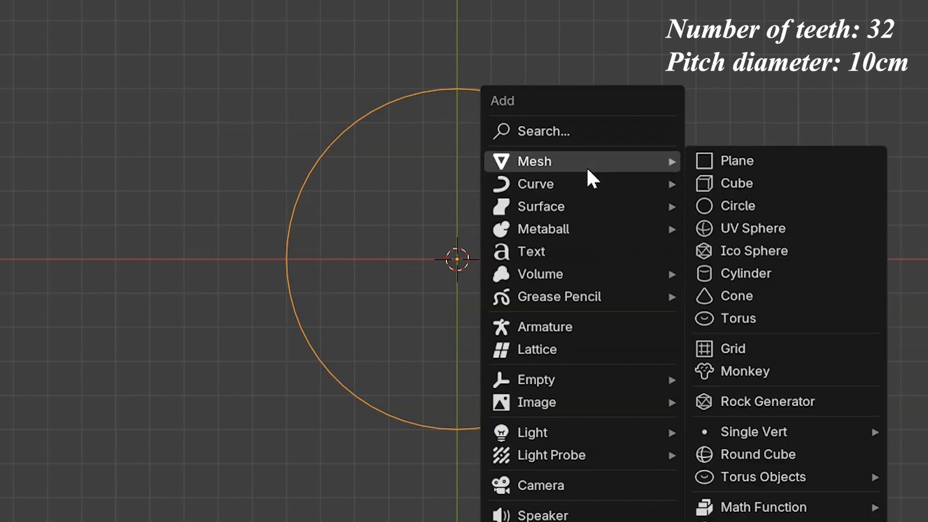
pyautogui.click(750, 205)
pyautogui.click(128, 301)
pyautogui.write('5.3125')
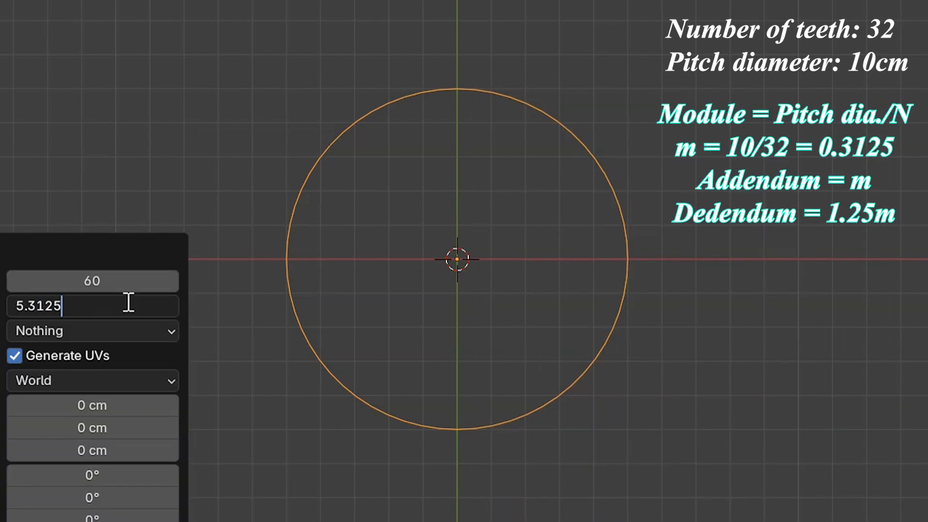
pyautogui.press('Return')
# Add a third mesh circle at the origin with a radius of 4.6094 cm as the dedendum circle
pyautogui.hotkey('shift', 'a')
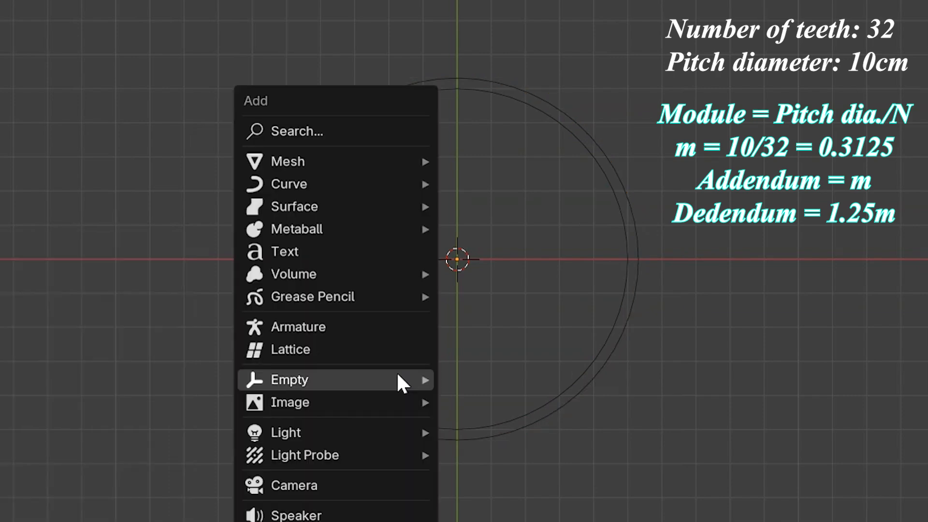
pyautogui.moveTo(392, 166)
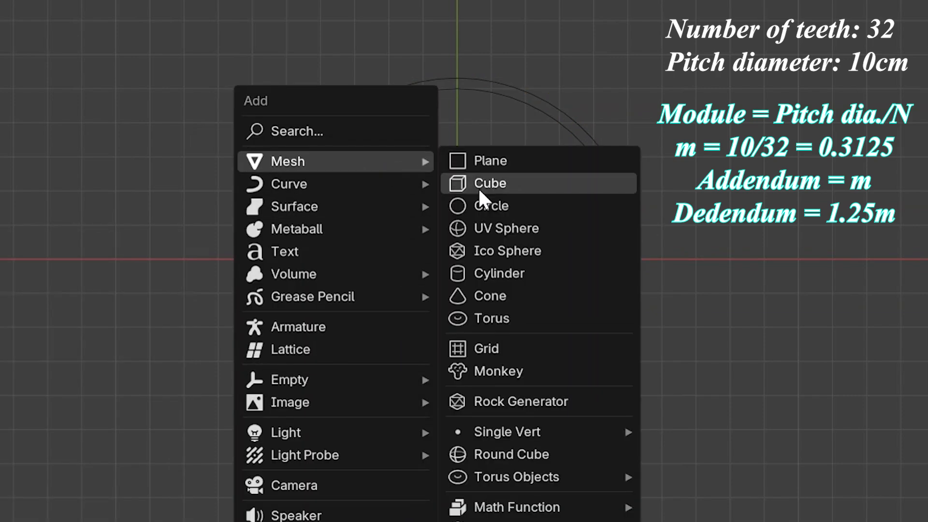
pyautogui.click(492, 205)
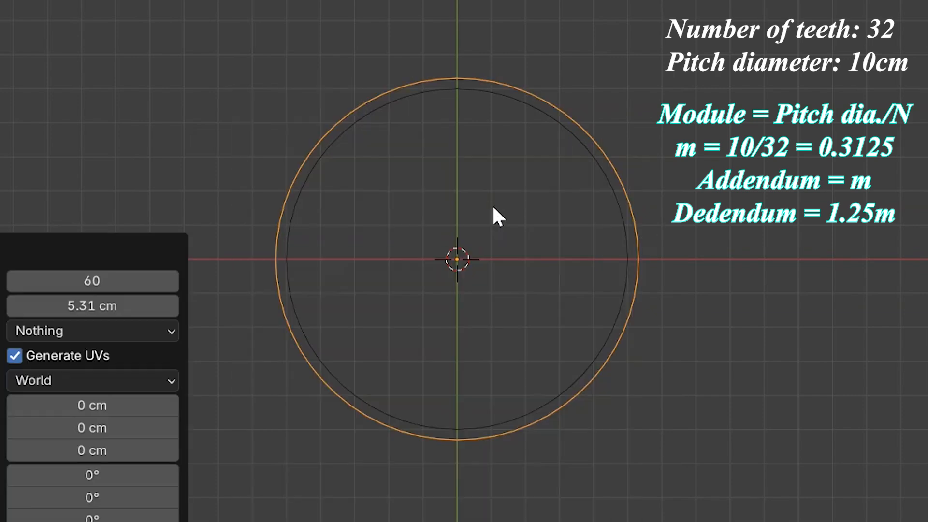
pyautogui.click(119, 305)
pyautogui.write('4.')
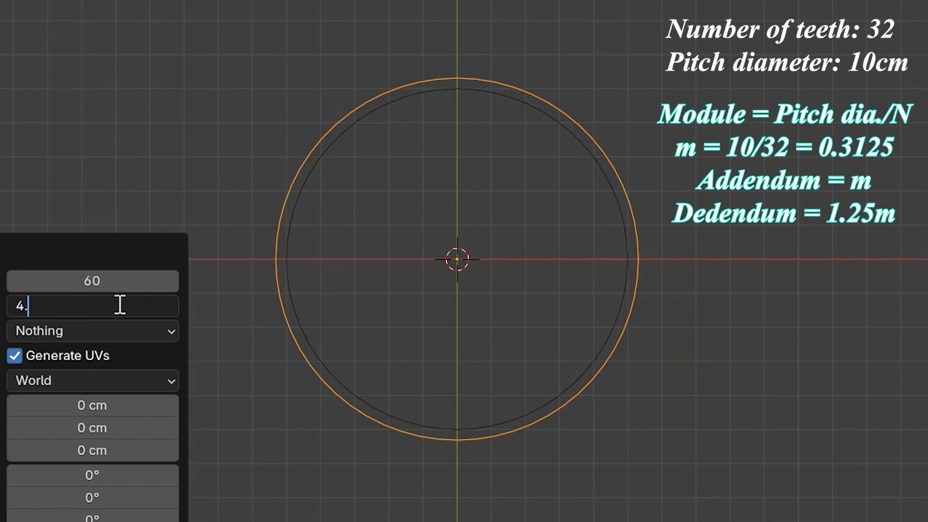
pyautogui.write('6094')
pyautogui.press('Return')
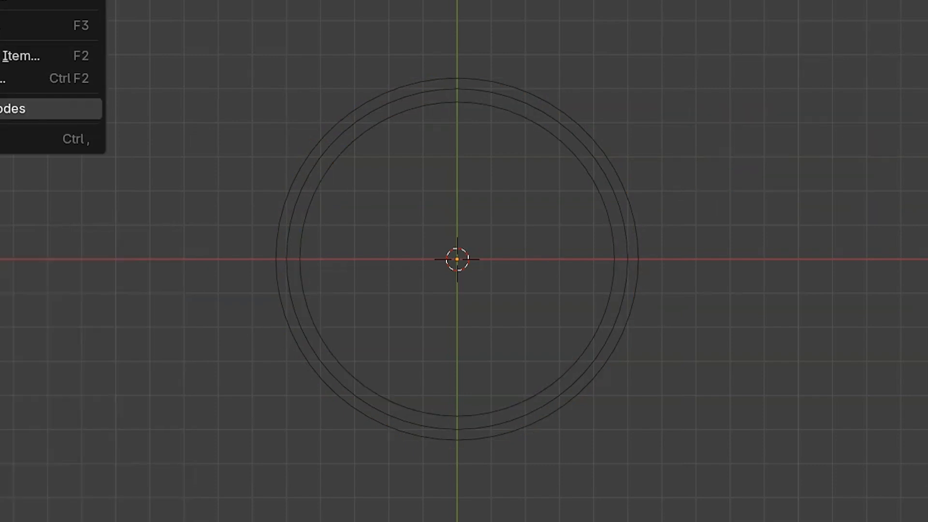
# Check in the preferences that the Extra Mesh Objects add-on is enabled
pyautogui.click(48, 139)
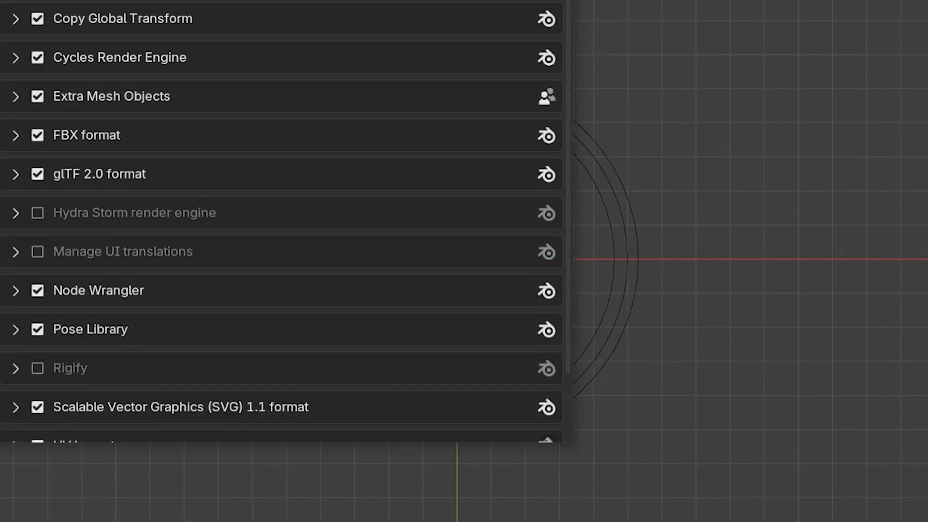
pyautogui.click(39, 93)
pyautogui.click(40, 92)
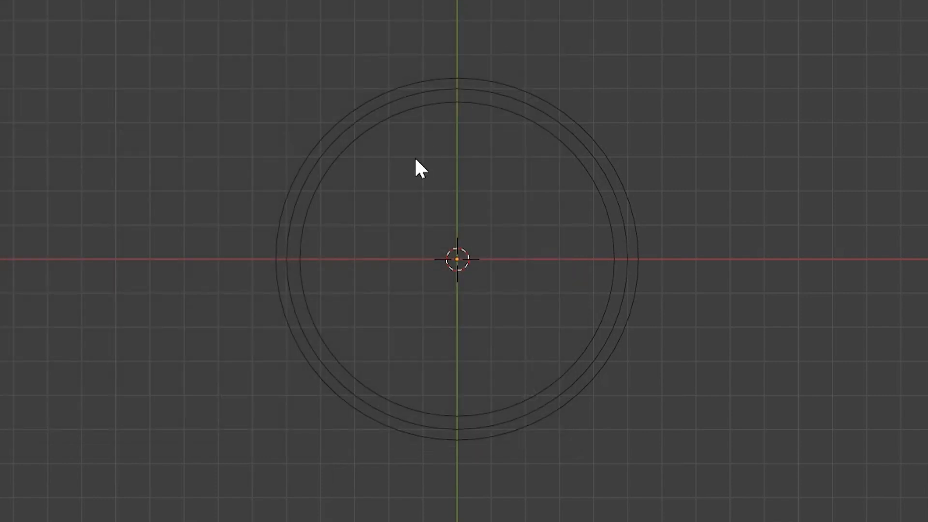
# Add an XYZ Math Surface as an involute curve, with Y equation 0.046094*(cos(u)+u*sin(u)), Z equation 0 and U wrap off
pyautogui.hotkey('shift', 'a')
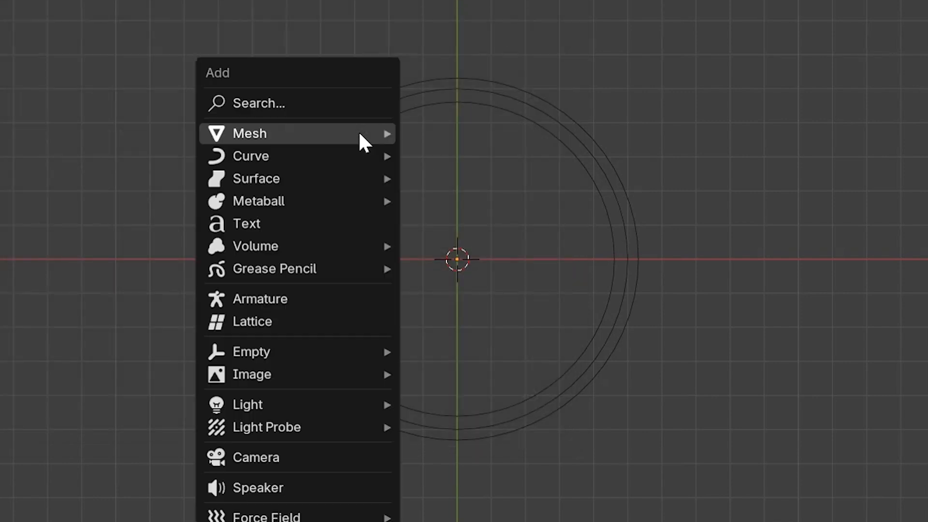
pyautogui.moveTo(362, 140)
pyautogui.moveTo(494, 482)
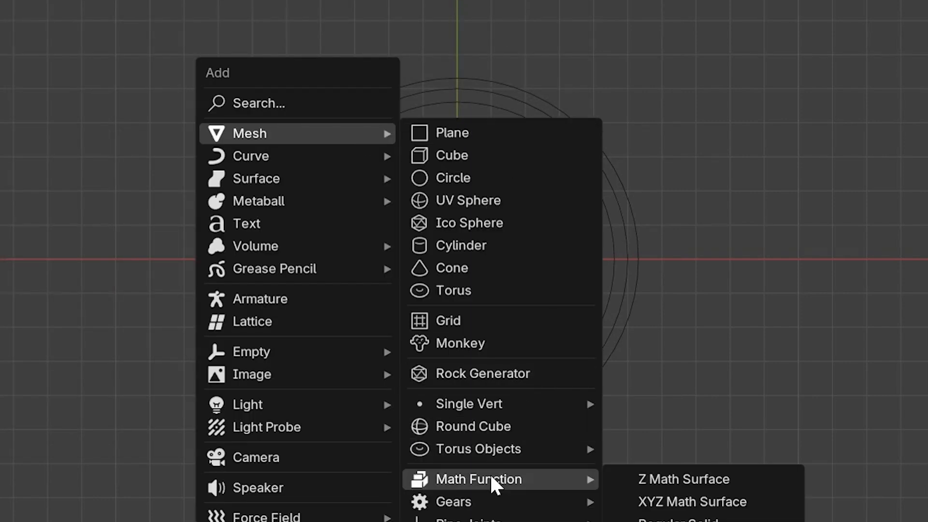
pyautogui.click(667, 502)
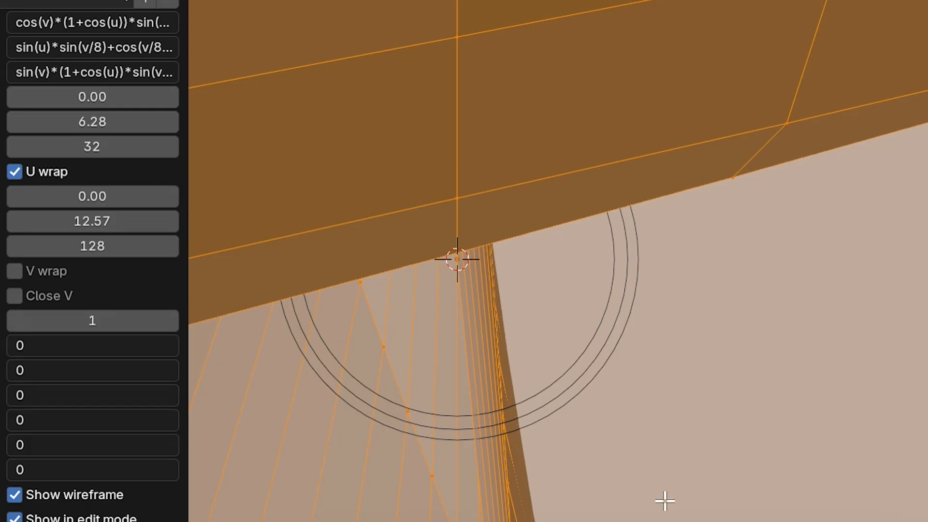
pyautogui.click(80, 62)
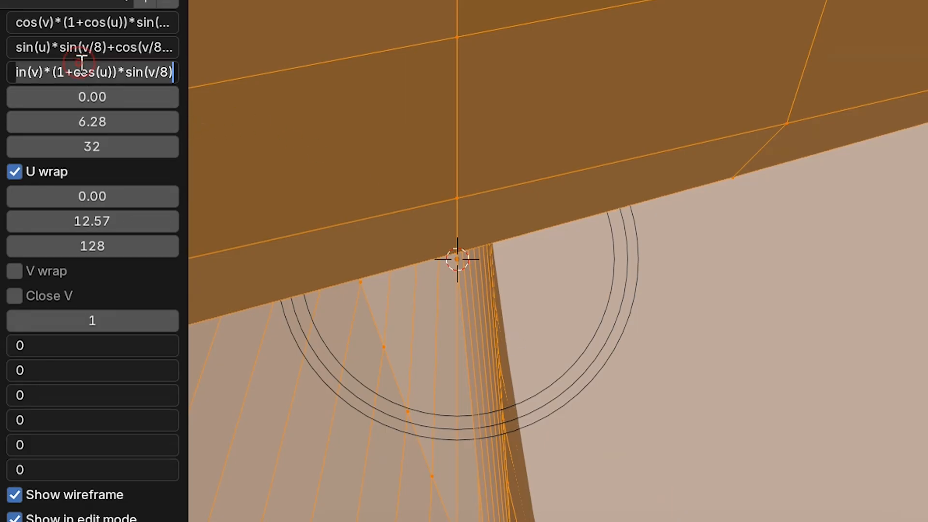
pyautogui.hotkey('ctrl', 'a')
pyautogui.write('0')
pyautogui.press('Return')
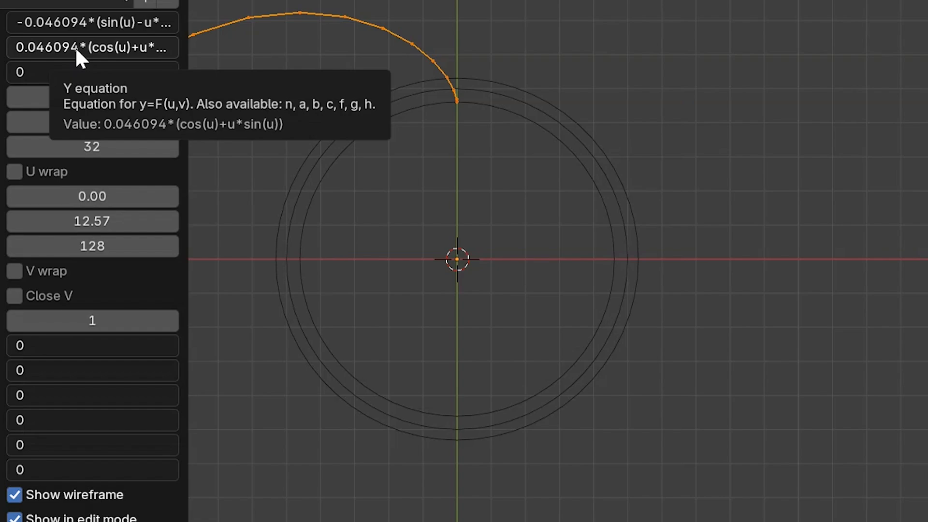
# Trim the involute near the addendum circle with an upper U limit of 0.55 and set its U steps to 14
pyautogui.scroll(6, 472, 89)
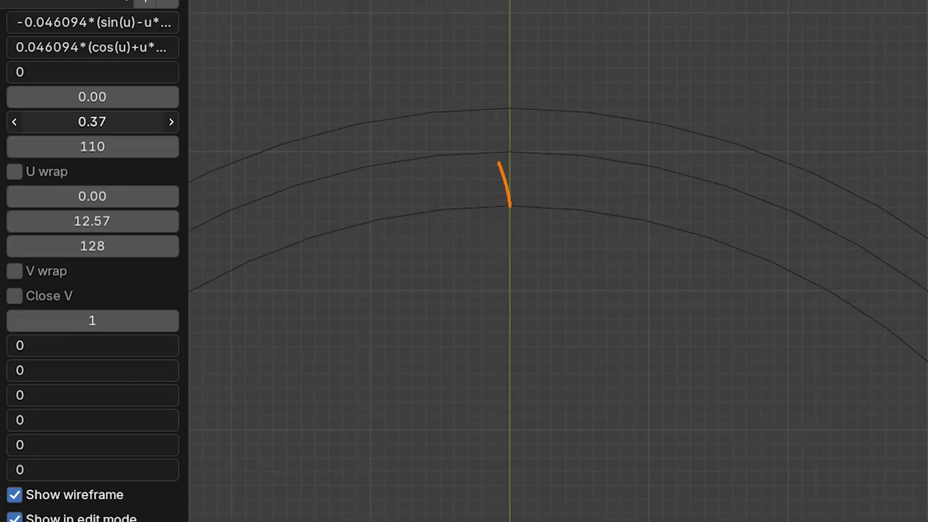
pyautogui.moveTo(92, 122)
pyautogui.mouseDown()
pyautogui.moveTo(111, 122)
pyautogui.moveTo(99, 120)
pyautogui.mouseUp()
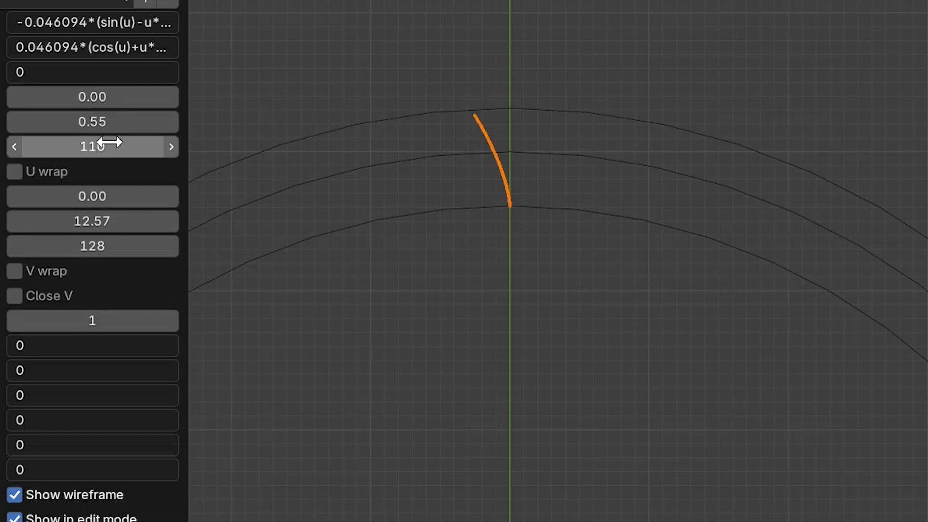
pyautogui.click(111, 147)
pyautogui.write('32')
pyautogui.press('Return')
pyautogui.click(111, 149)
pyautogui.write('14')
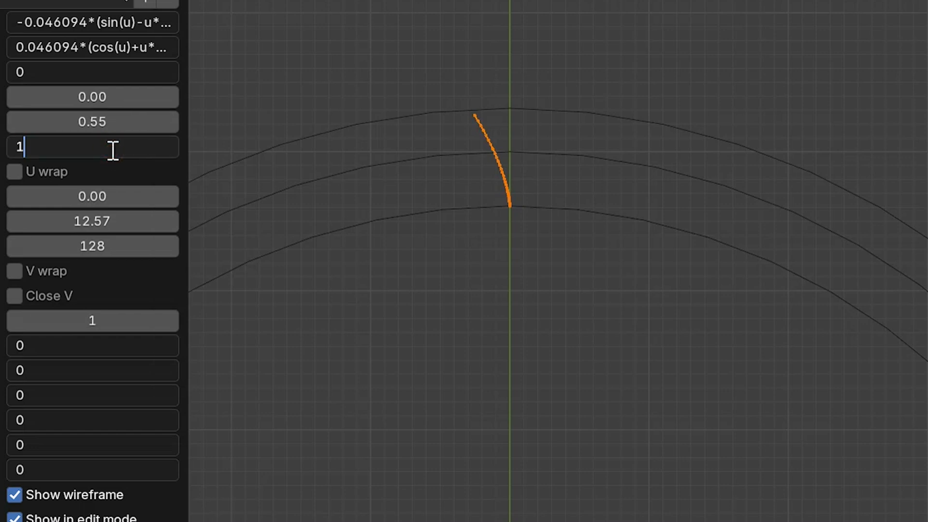
pyautogui.press('Return')
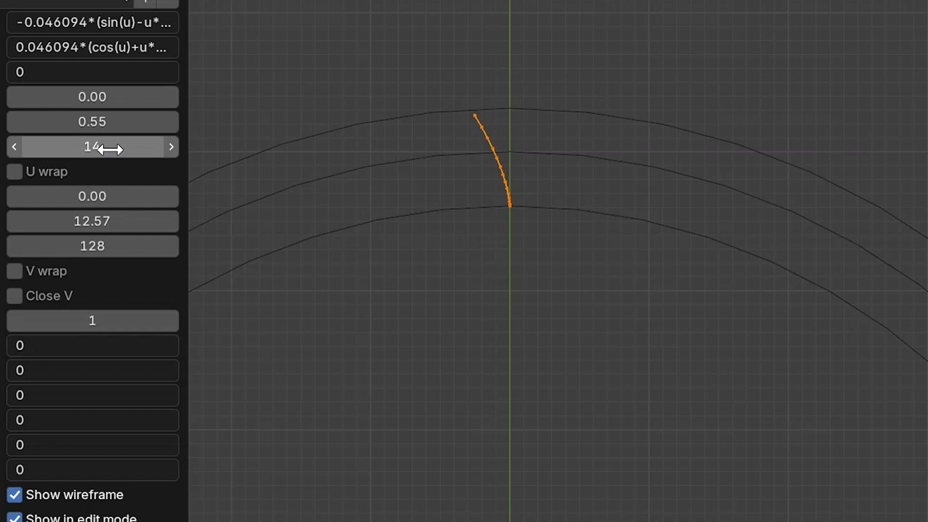
# Set the pivot point to the 3D cursor and rotate the whole involute curve 4.2° around it
pyautogui.hotkey('alt', 'a')
pyautogui.press('l')
pyautogui.press('.')
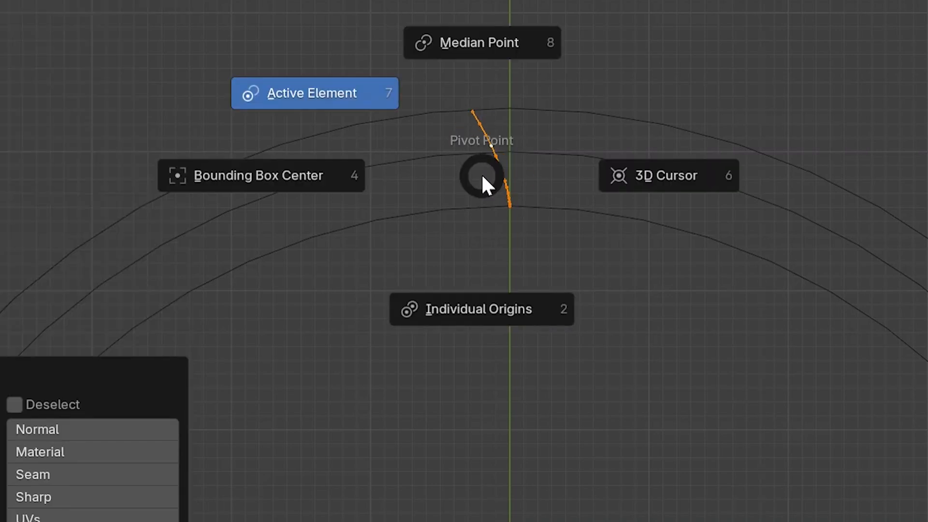
pyautogui.click(652, 176)
pyautogui.keyDown('shift'); pyautogui.moveTo(552, 197); pyautogui.dragTo(535, 0, button='middle'); pyautogui.keyUp('shift')
pyautogui.scroll(-4, 551, 197)
pyautogui.scroll(1, 552, 198)
pyautogui.keyDown('shift'); pyautogui.moveTo(551, 197); pyautogui.dragTo(551, 293, button='middle'); pyautogui.keyUp('shift')
pyautogui.scroll(1, 551, 197)
pyautogui.press('r')
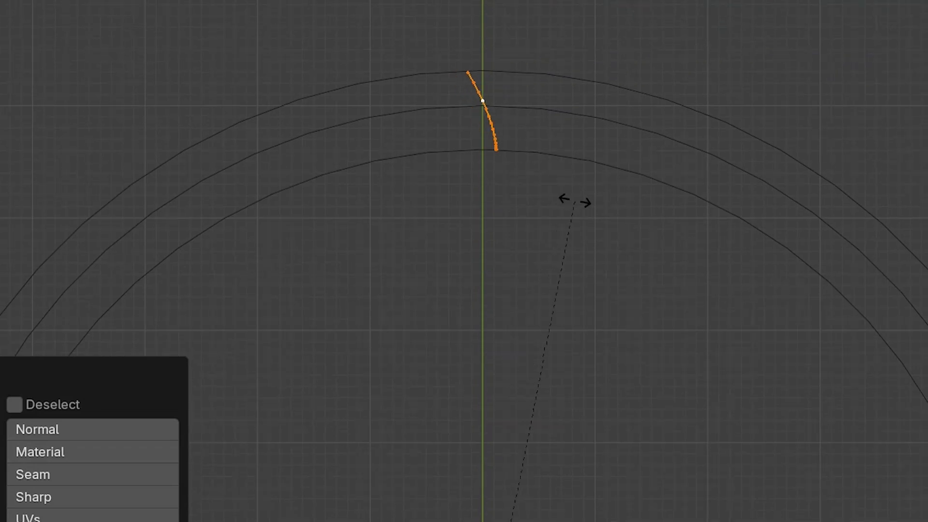
pyautogui.click(596, 203)
# Duplicate the involute in place and rotate the copy 180° about the global Y axis as the opposite tooth flank
pyautogui.hotkey('shift', 'd')
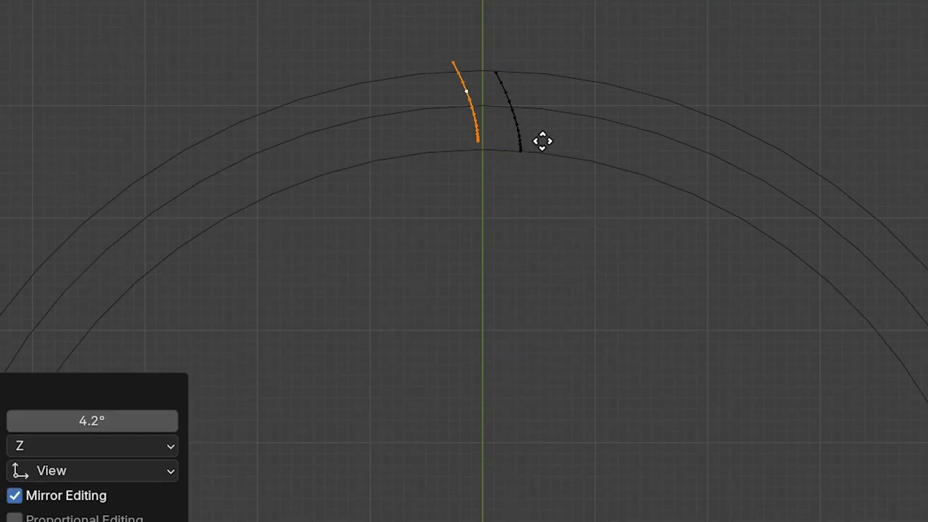
pyautogui.rightClick(542, 141)
pyautogui.press('r')
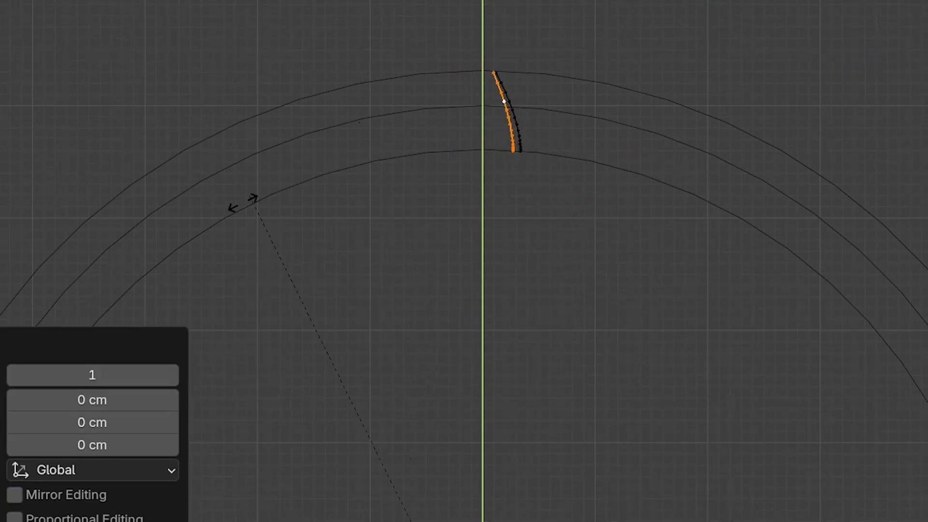
pyautogui.write('180')
pyautogui.press('Return')
pyautogui.scroll(2, 512, 114)
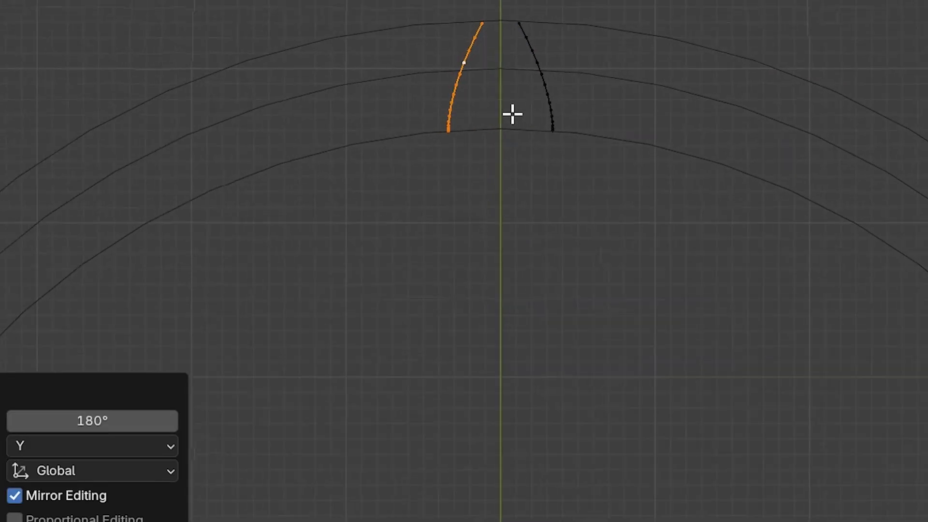
# Measure the tooth thickness between the two involute flanks at the pitch circle
pyautogui.keyDown('shift'); pyautogui.scroll(5, 513, 114); pyautogui.keyUp('shift')
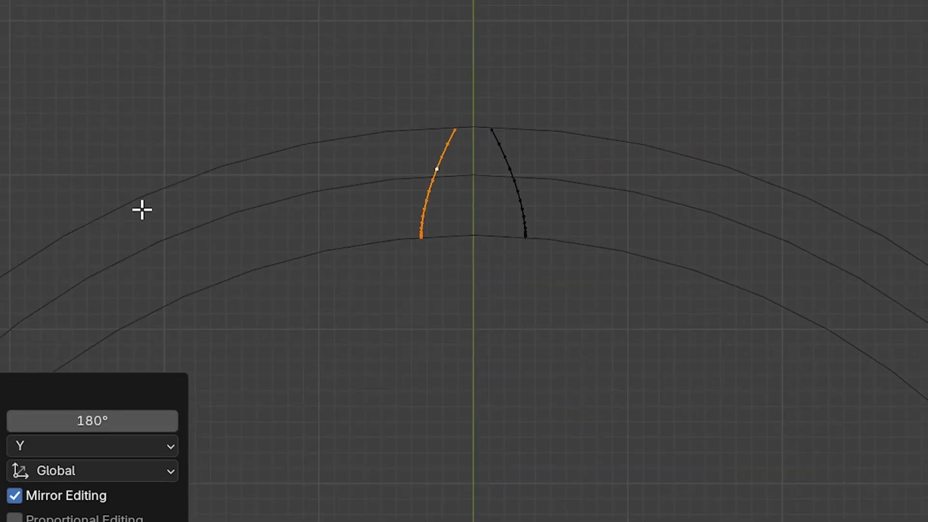
pyautogui.click(431, 182)
pyautogui.moveTo(431, 181); pyautogui.dragTo(516, 182)
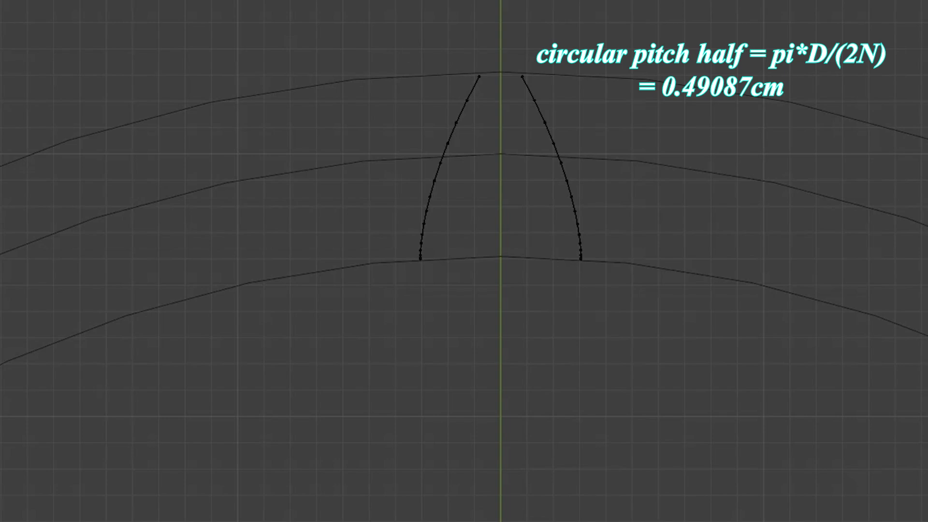
# Close the tooth outline by joining the upper ends and the lower ends of the two flanks with straight edges
pyautogui.click(520, 76)
pyautogui.press('g')
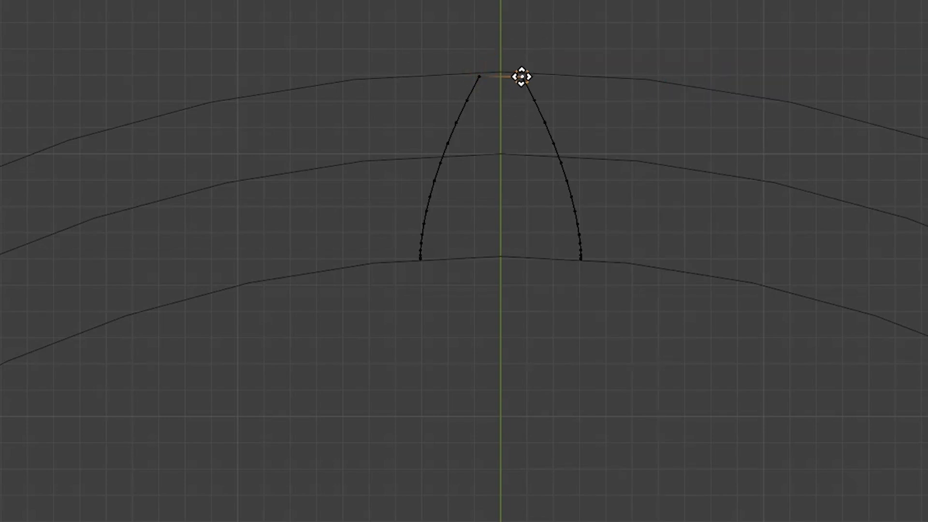
pyautogui.click(522, 76)
pyautogui.click(420, 259)
pyautogui.press('e')
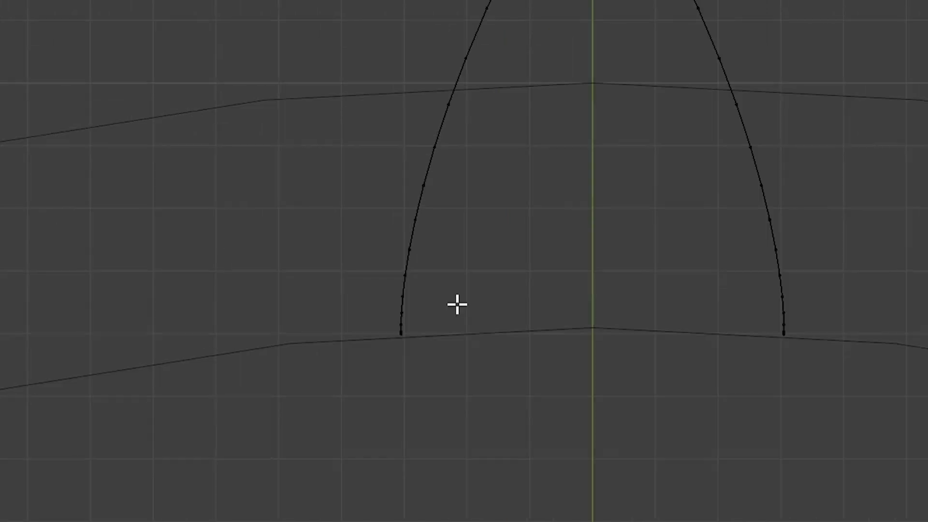
pyautogui.click(783, 334)
pyautogui.scroll(-3, 652, 347)
pyautogui.keyDown('shift'); pyautogui.scroll(3, 557, 230); pyautogui.keyUp('shift')
pyautogui.press('a')
pyautogui.click(673, 224)
# Add a 3 cm plane and move it 4.8865 cm along Y so it covers the tooth outline
pyautogui.scroll(-8, 673, 224)
pyautogui.keyDown('shift'); pyautogui.scroll(-6, 544, 284); pyautogui.keyUp('shift')
pyautogui.scroll(-2, 544, 285)
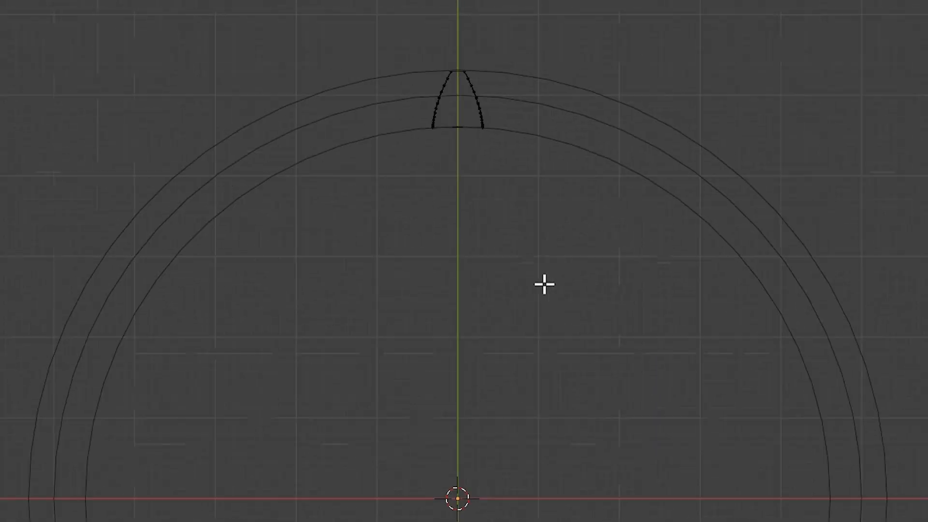
pyautogui.press('a')
pyautogui.hotkey('shift', 'a')
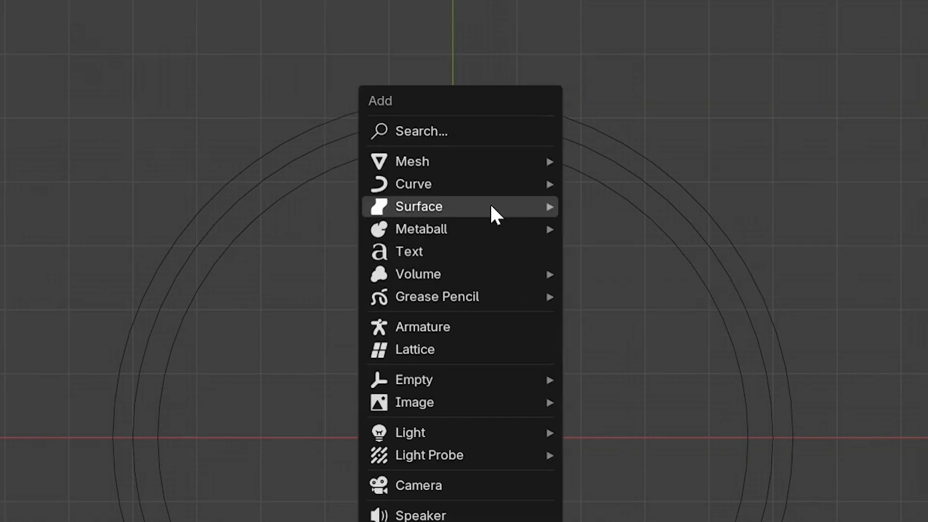
pyautogui.moveTo(498, 159)
pyautogui.click(660, 183)
pyautogui.click(106, 329)
pyautogui.write('3')
pyautogui.press('Return')
pyautogui.press('g')
pyautogui.click(417, 64)
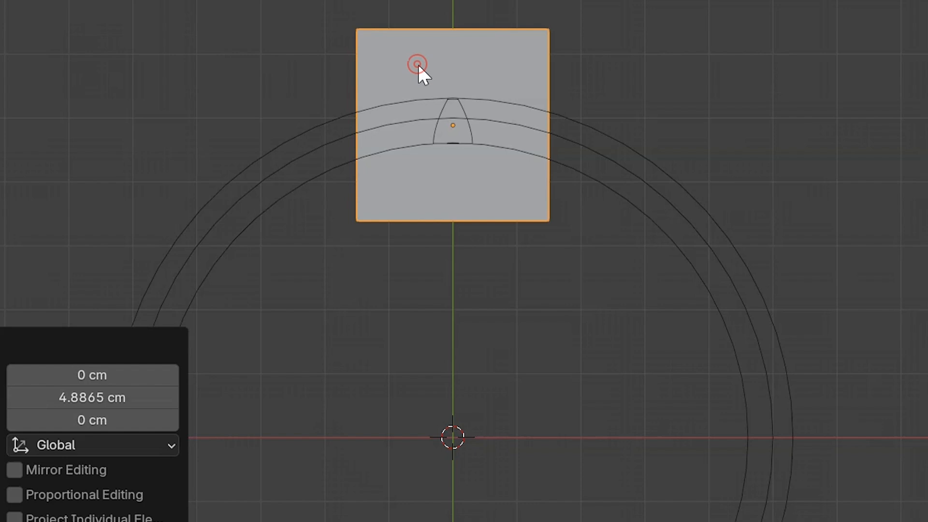
# Cut the tooth outline into the plane with Knife Project in Edit Mode
pyautogui.scroll(3, 526, 97)
pyautogui.keyDown('shift'); pyautogui.scroll(5, 526, 97); pyautogui.keyUp('shift')
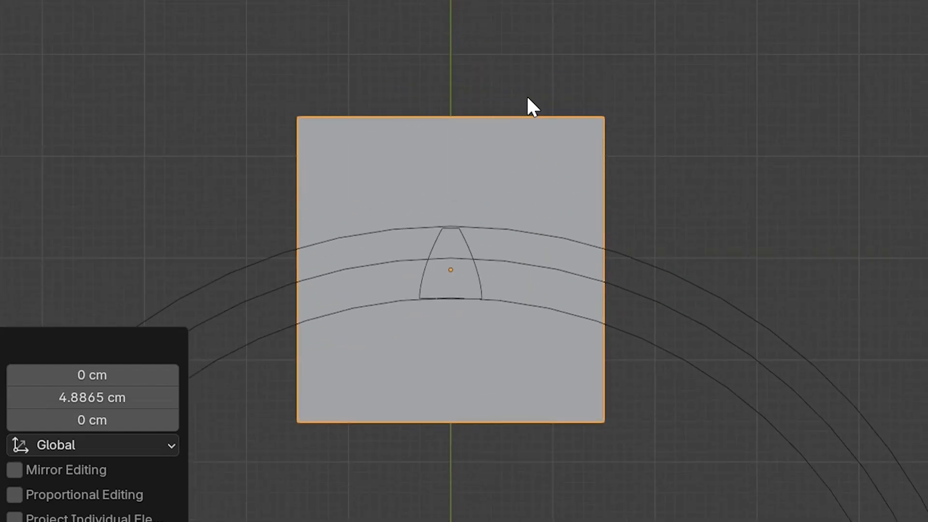
pyautogui.scroll(2, 526, 97)
pyautogui.press('Tab')
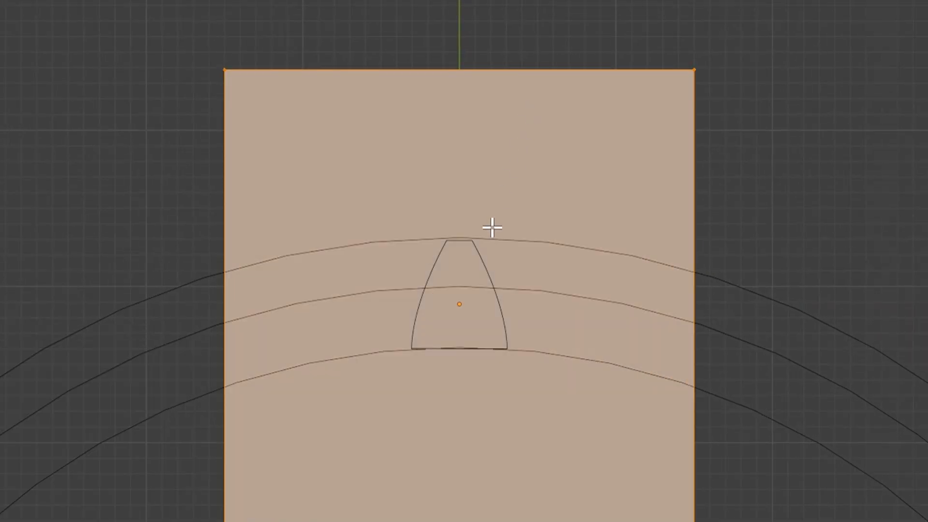
pyautogui.keyDown('ctrl'); pyautogui.click(490, 269); pyautogui.keyUp('ctrl')
pyautogui.click(269, 131)
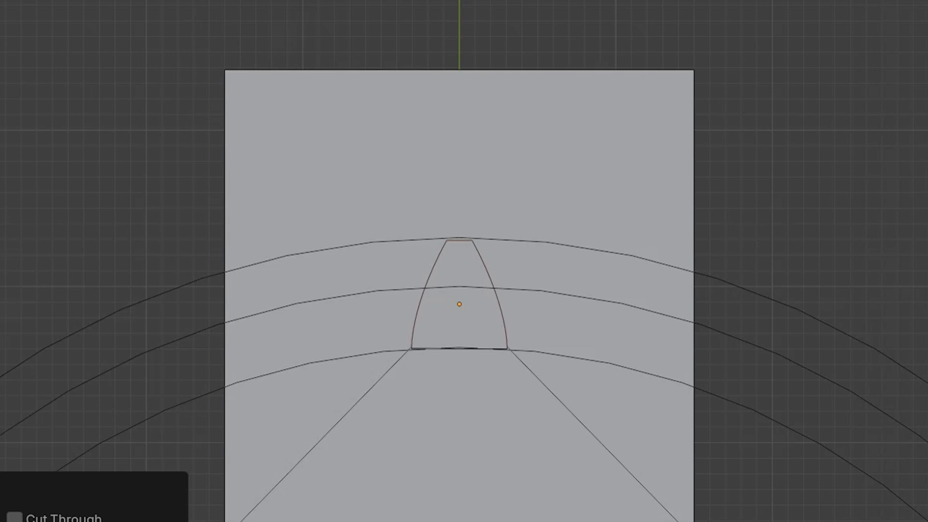
# Delete the plane faces around and below the tooth outline, keeping only the tooth face
pyautogui.click(541, 233)
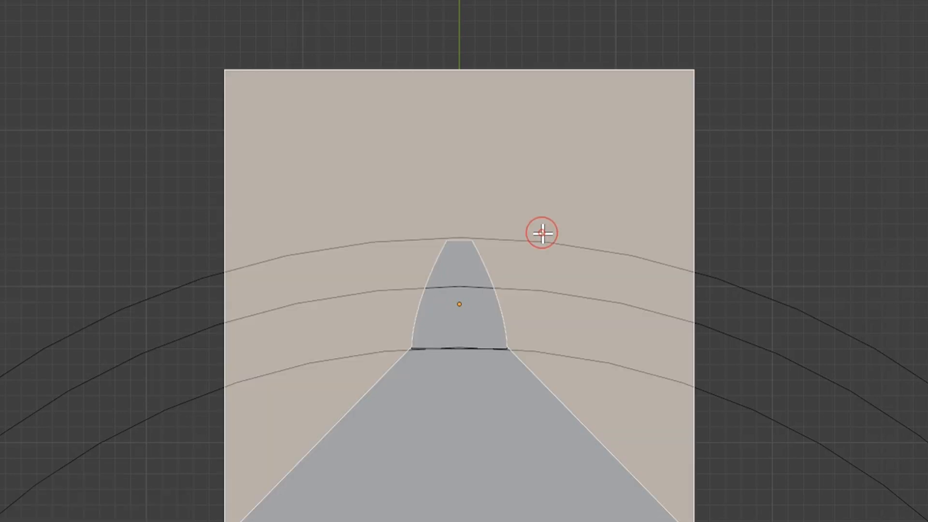
pyautogui.press('x')
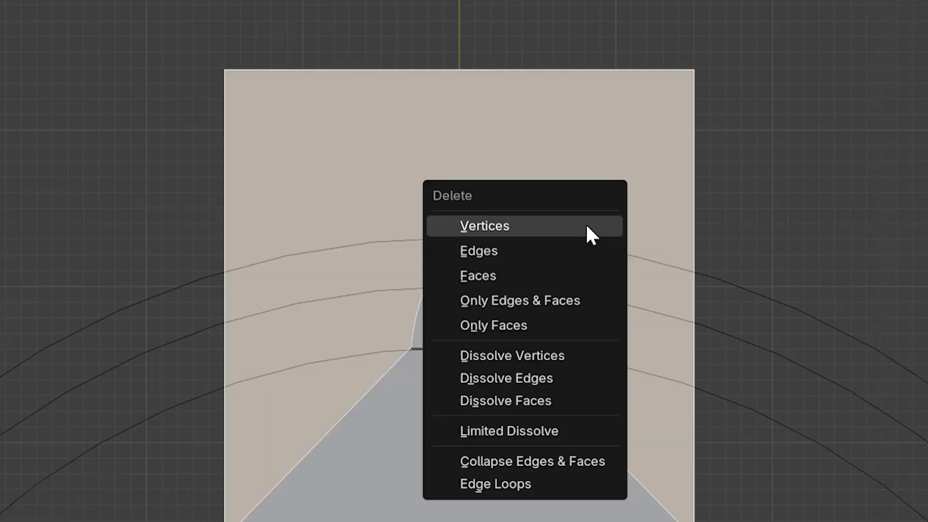
pyautogui.click(495, 275)
pyautogui.click(486, 425)
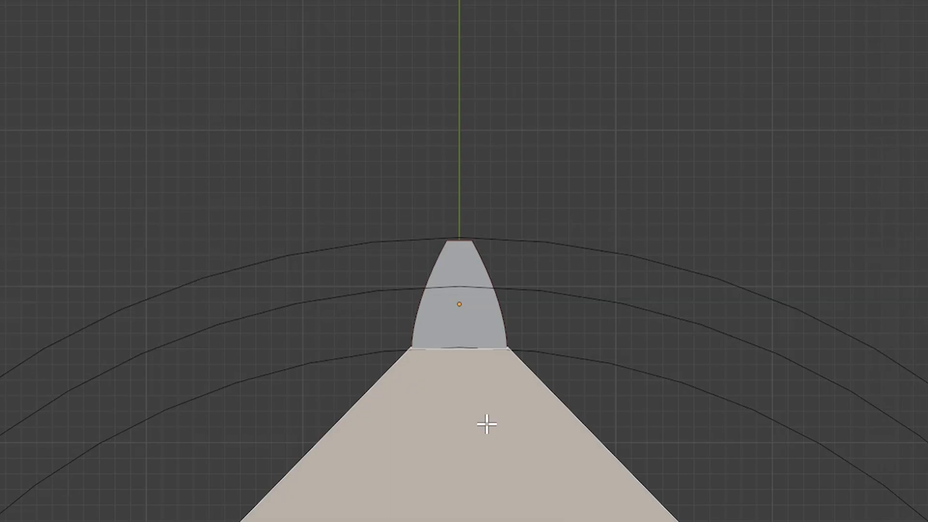
pyautogui.press('x')
pyautogui.click(415, 366)
pyautogui.scroll(3, 480, 350)
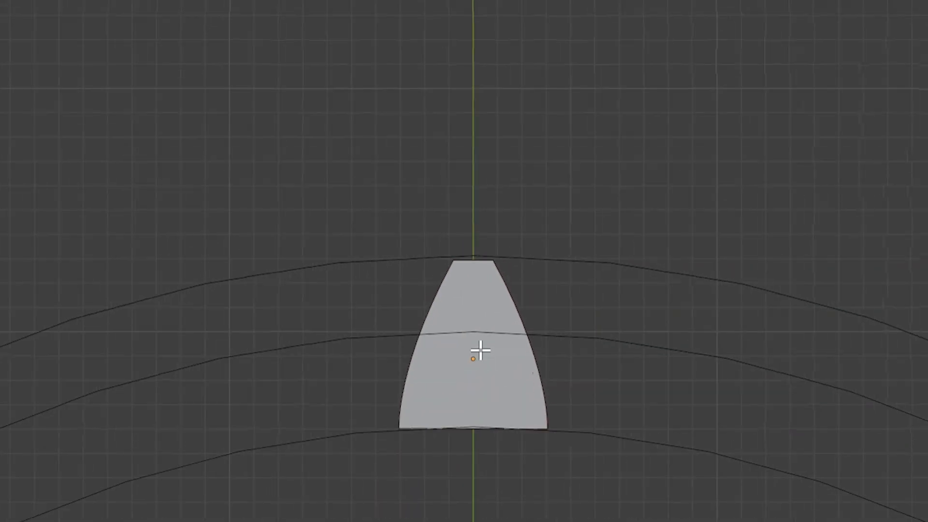
pyautogui.keyDown('shift'); pyautogui.scroll(-5, 480, 349); pyautogui.keyUp('shift')
pyautogui.scroll(2, 480, 349)
pyautogui.scroll(-1, 625, 320)
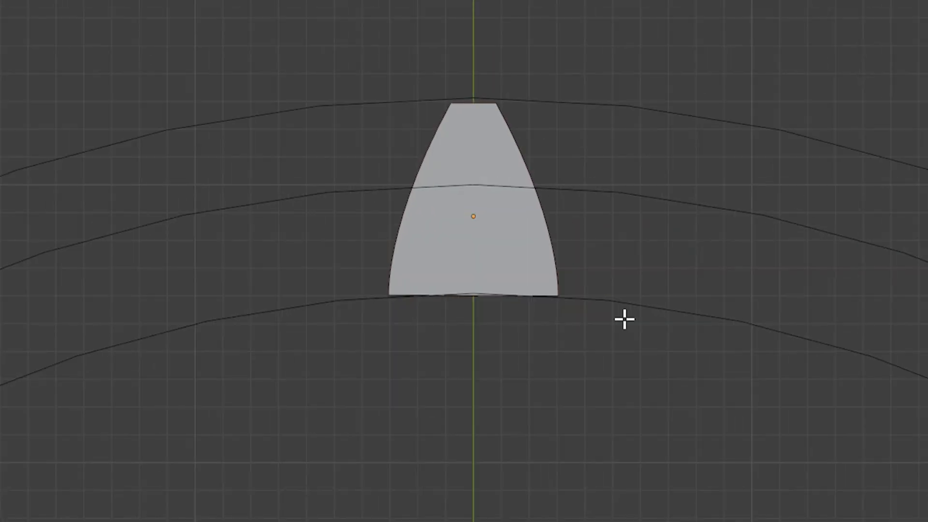
# Scale the innermost circle by about 1.003 so it meets the base of the tooth
pyautogui.press('Tab')
pyautogui.click(641, 304)
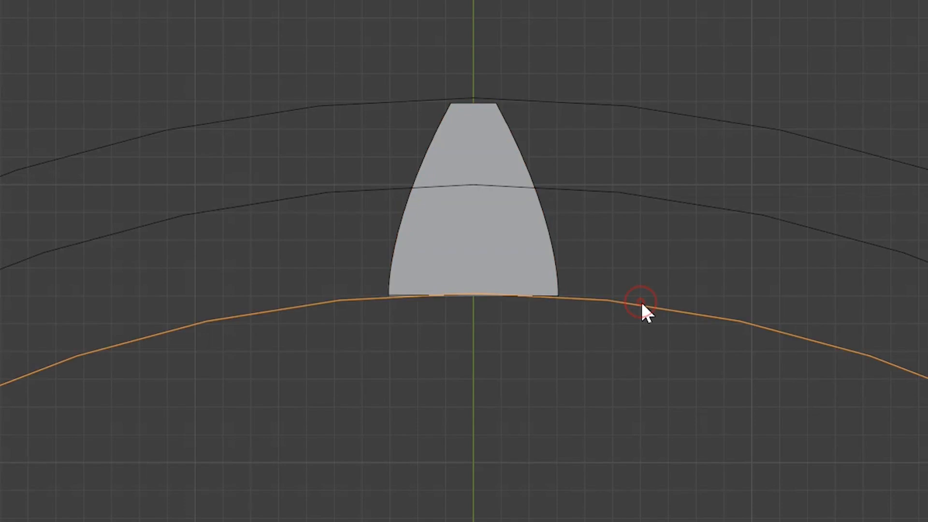
pyautogui.press('s')
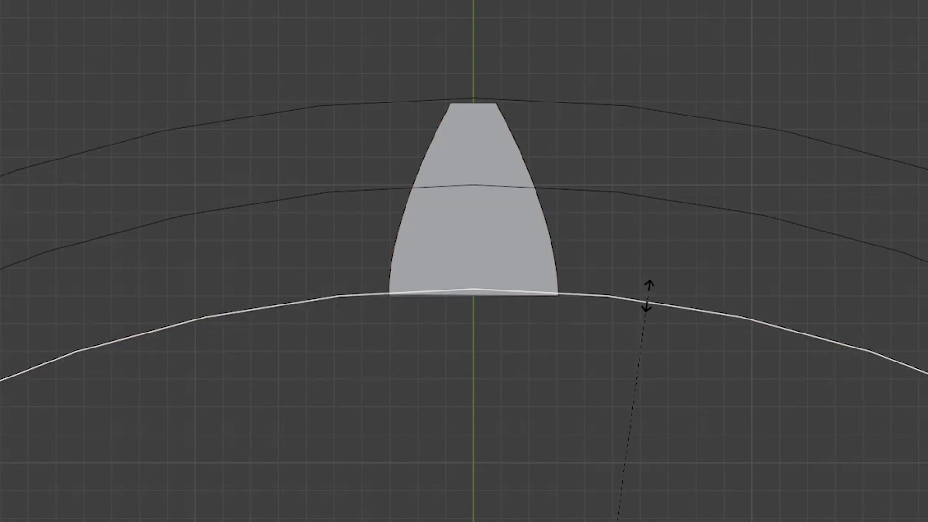
pyautogui.click(647, 295)
pyautogui.scroll(-6, 646, 294)
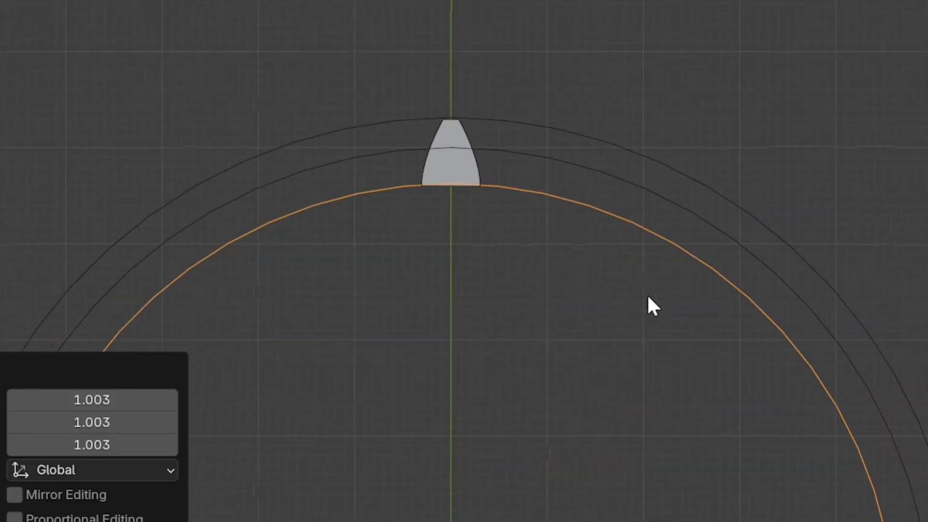
# Fill the innermost circle with a face in Edit Mode to form the gear body
pyautogui.press('Tab')
pyautogui.scroll(-4, 648, 296)
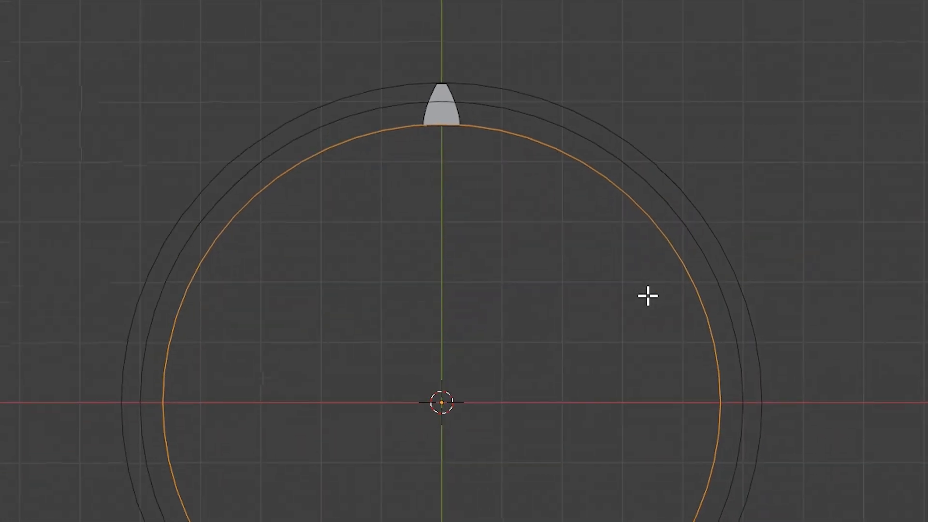
pyautogui.press('f')
pyautogui.scroll(3, 523, 121)
pyautogui.keyDown('shift'); pyautogui.moveTo(522, 120); pyautogui.dragTo(536, 270, button='middle'); pyautogui.keyUp('shift')
pyautogui.click(552, 118)
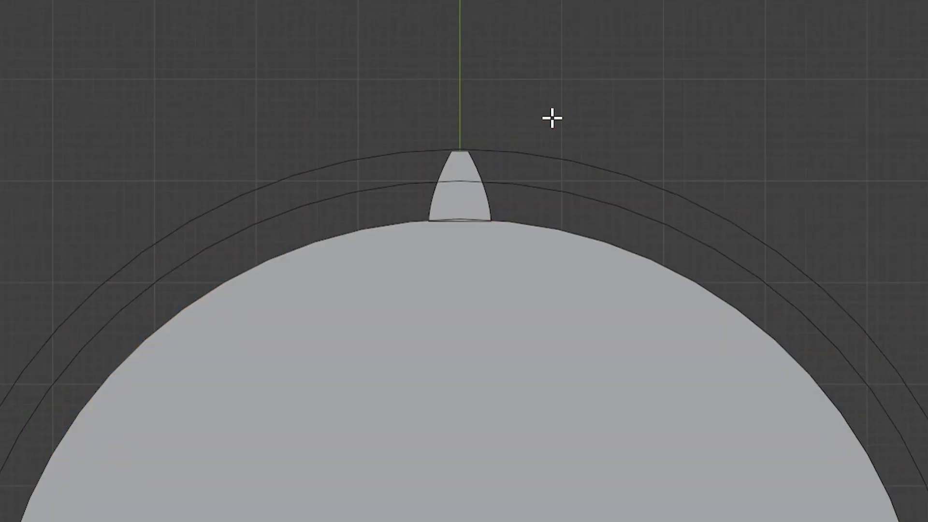
# Delete the two outer construction circles that run through and over the tooth
pyautogui.press('Tab')
pyautogui.click(477, 180)
pyautogui.keyDown('shift'); pyautogui.click(579, 167); pyautogui.keyUp('shift')
pyautogui.press('Delete')
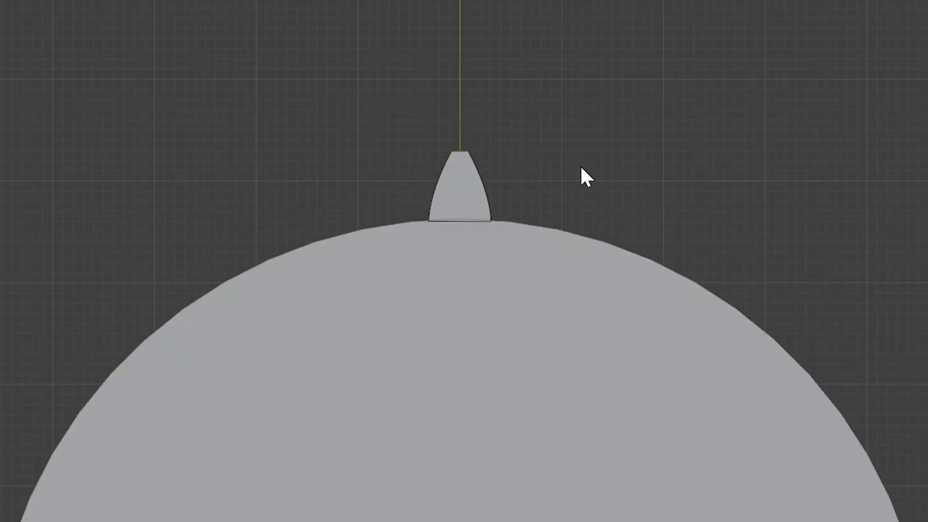
# Set the tooth's origin to the 3D cursor at the gear centre
pyautogui.click(456, 186)
pyautogui.keyDown('shift'); pyautogui.moveTo(457, 176); pyautogui.dragTo(460, 127, button='middle'); pyautogui.keyUp('shift')
pyautogui.scroll(-1, 457, 176)
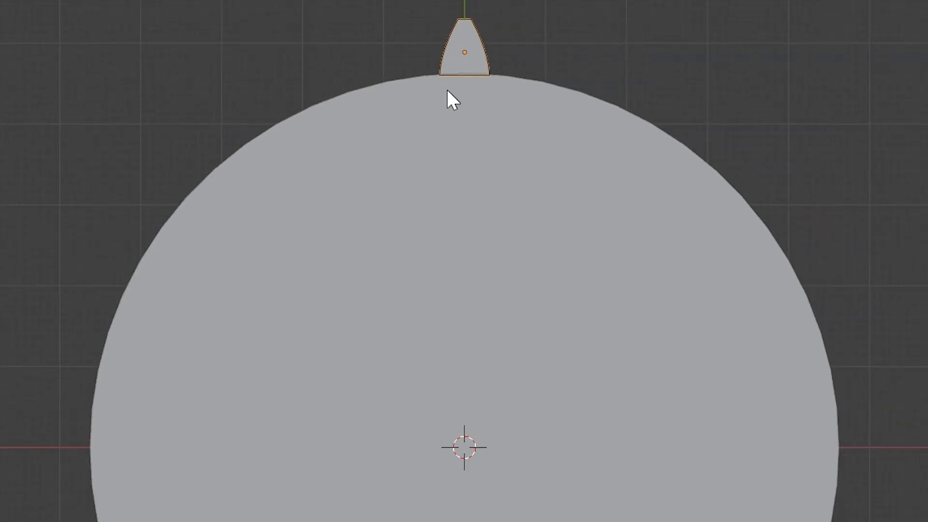
pyautogui.rightClick(468, 28)
pyautogui.moveTo(404, 126)
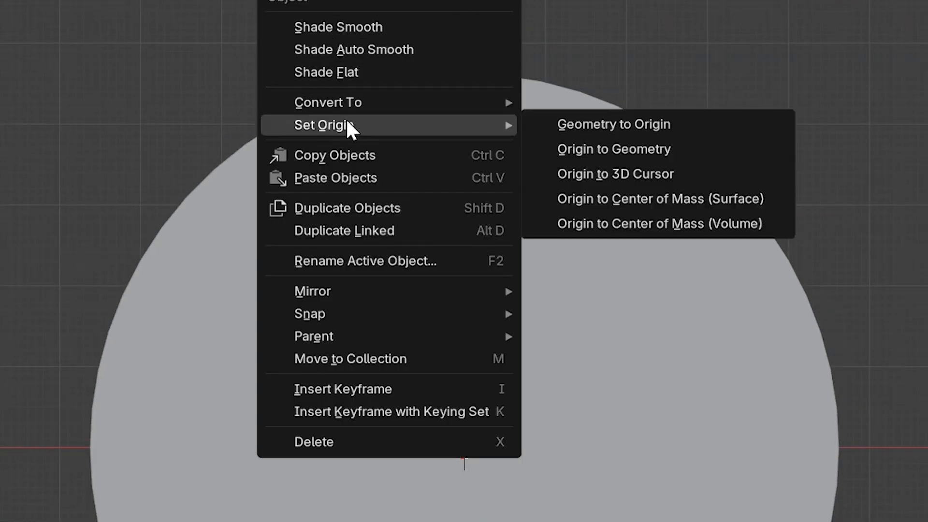
pyautogui.click(628, 174)
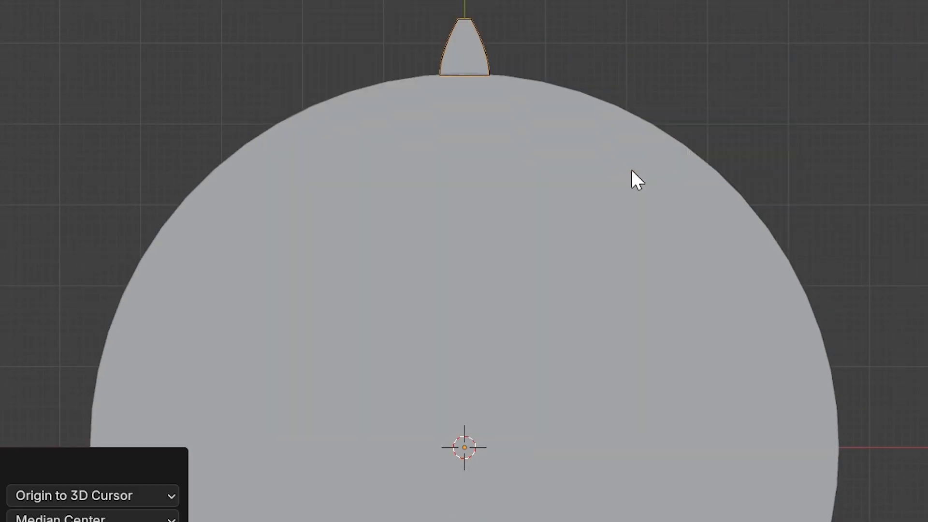
# Add an Arrows empty at the gear centre with a display size of 2 cm
pyautogui.hotkey('shift', 'a')
pyautogui.moveTo(466, 463)
pyautogui.moveTo(423, 388)
pyautogui.click(606, 404)
pyautogui.click(102, 356)
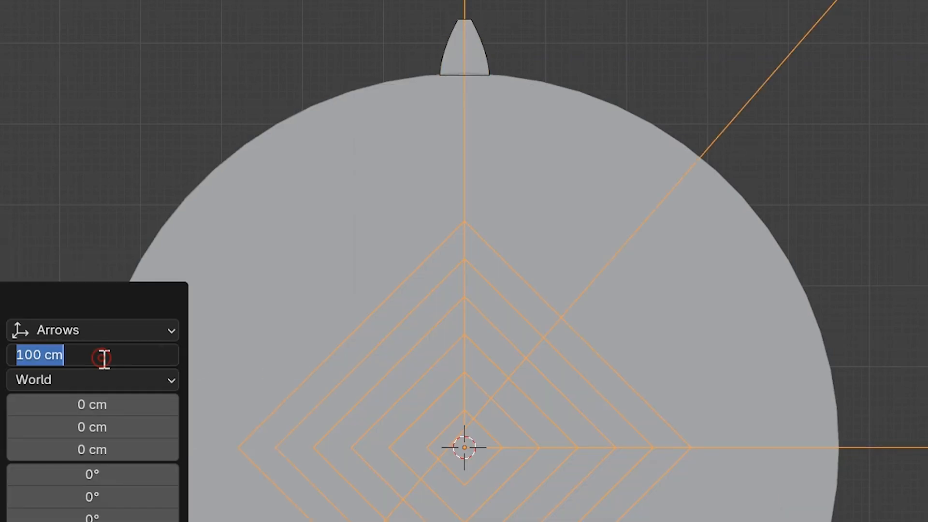
pyautogui.write('2')
pyautogui.press('Return')
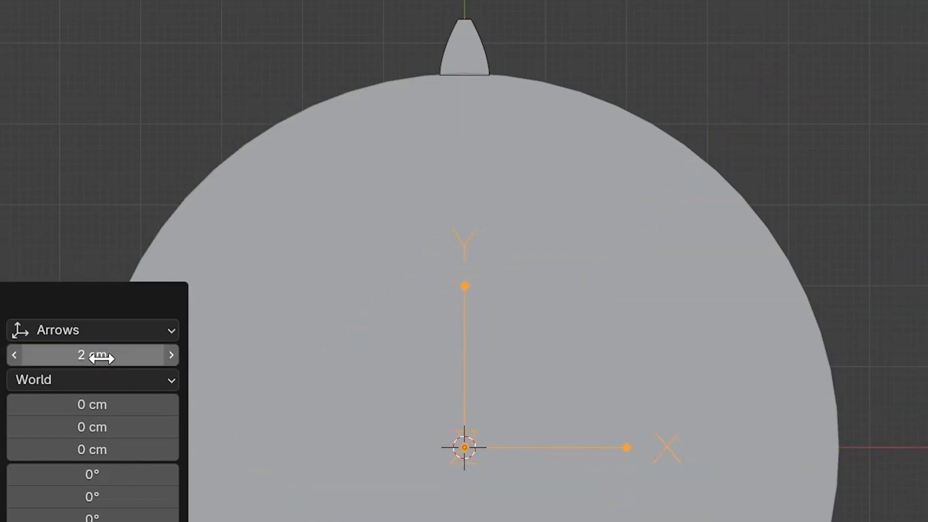
# Hide the leftover XYZ Function outline and add an Array modifier to the tooth
pyautogui.click(791, 139)
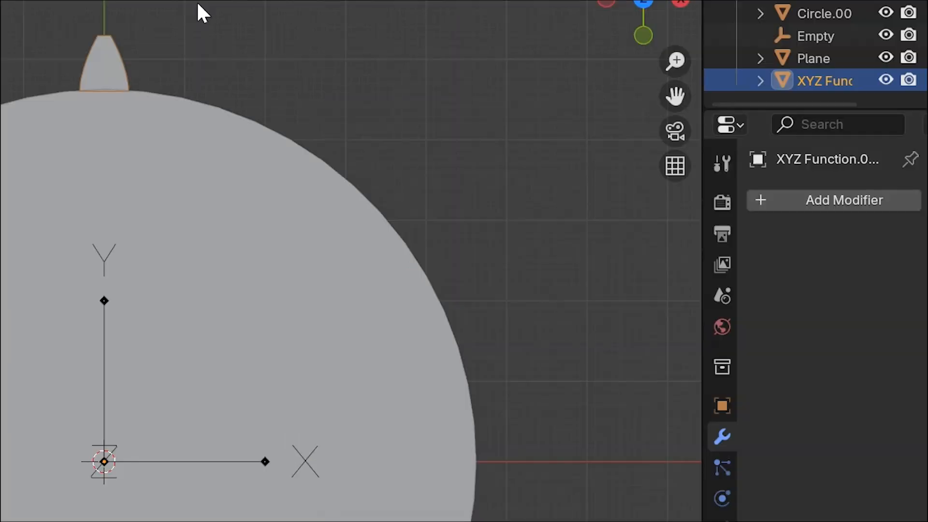
pyautogui.click(111, 54)
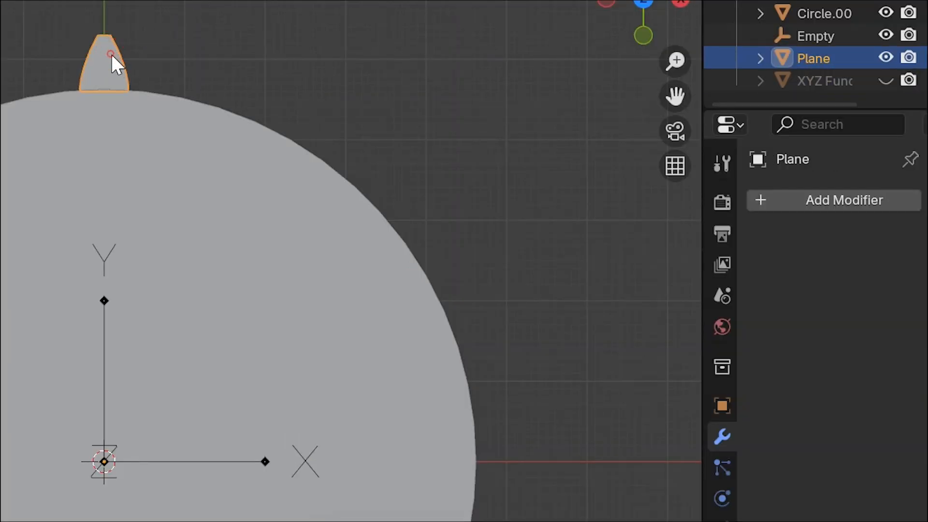
pyautogui.click(775, 194)
pyautogui.moveTo(775, 195)
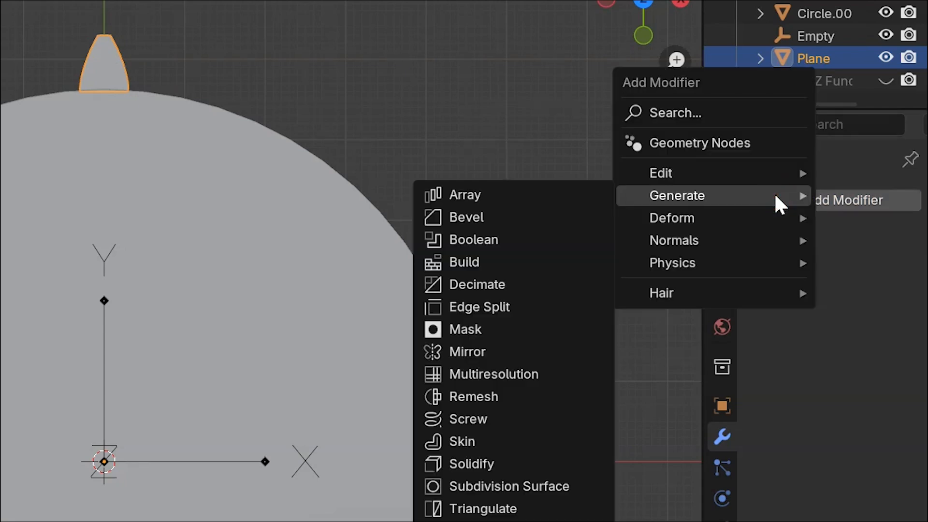
pyautogui.click(469, 195)
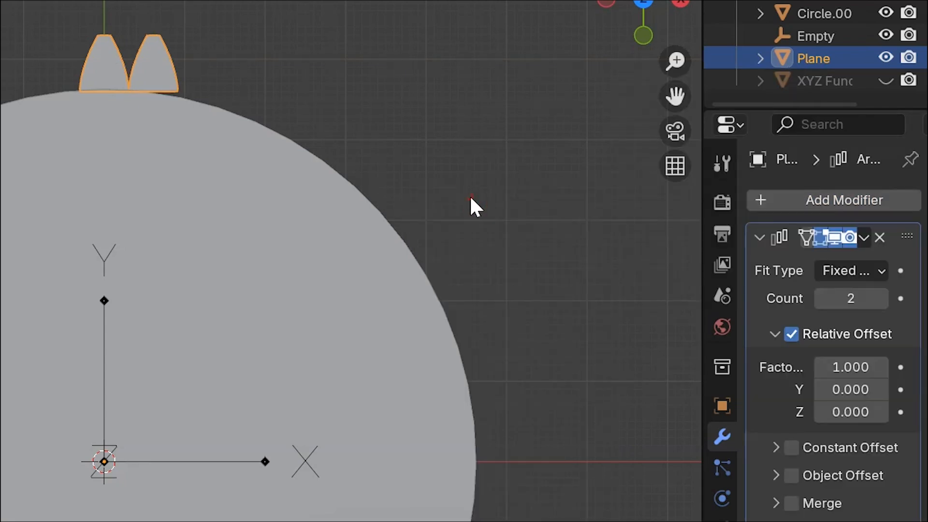
# Switch the array from Relative Offset to Object Offset and use the empty as its offset object
pyautogui.click(791, 334)
pyautogui.click(798, 474)
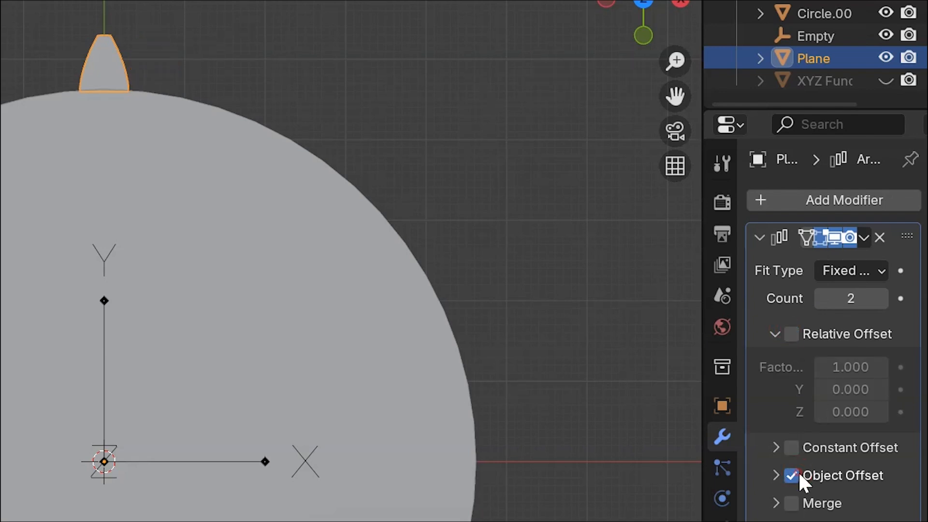
pyautogui.click(775, 476)
pyautogui.click(877, 507)
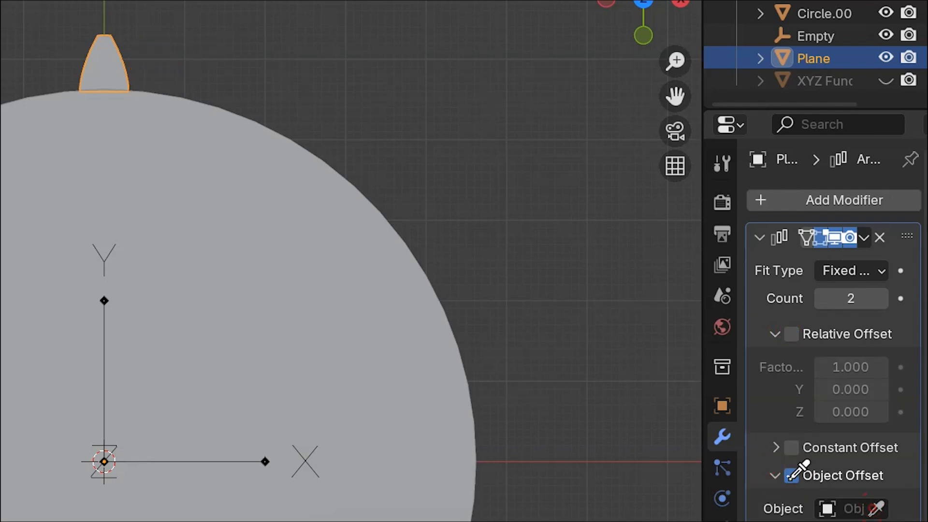
pyautogui.click(104, 461)
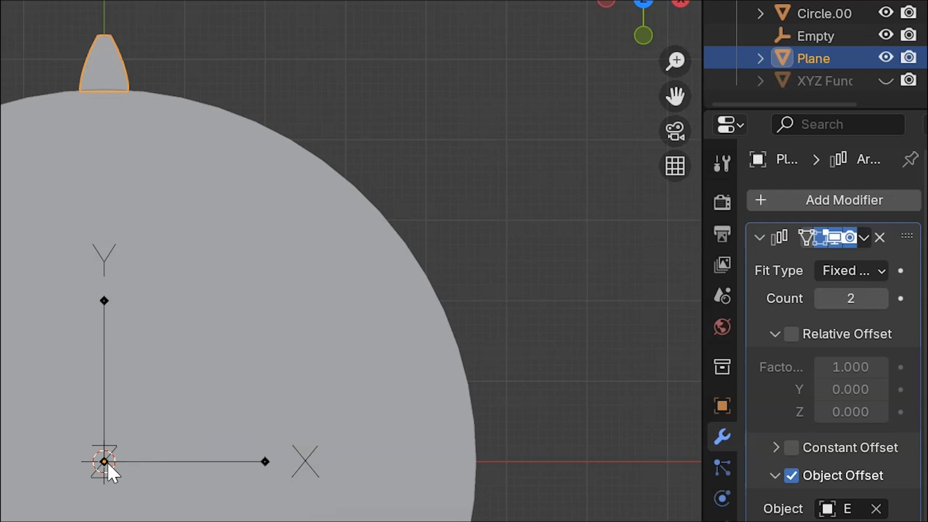
# Rotate the empty about -11° around Z to space the arrayed teeth by one pitch
pyautogui.click(109, 254)
pyautogui.press('r')
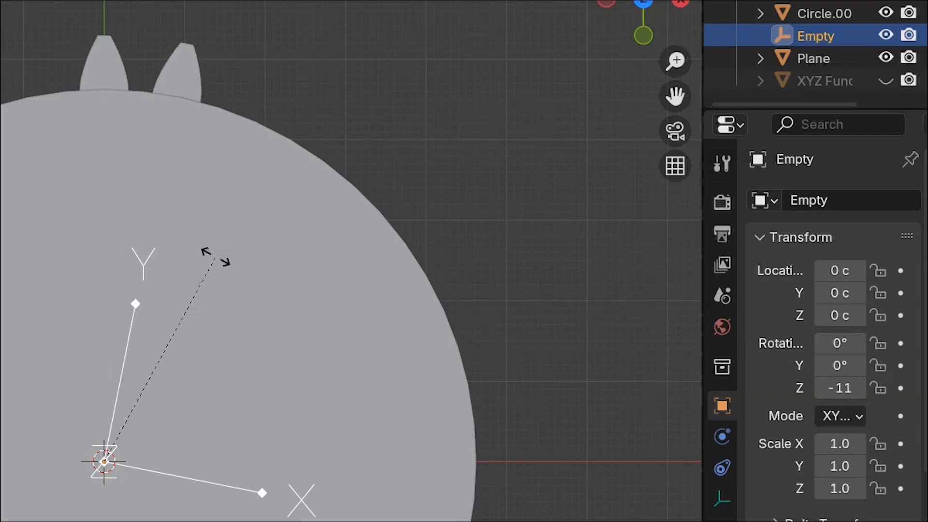
pyautogui.click(216, 256)
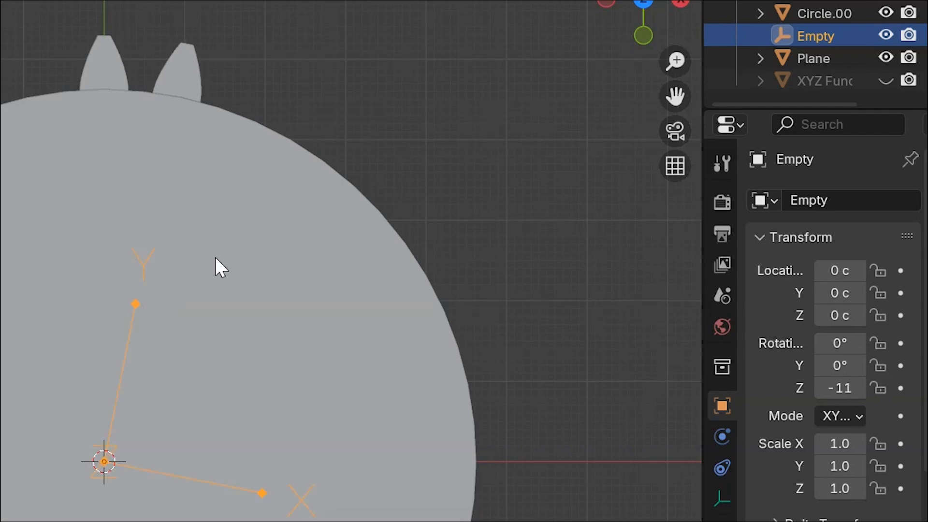
# Set the tooth array's count to 32 so the teeth go all the way around the disc
pyautogui.click(176, 60)
pyautogui.click(850, 300)
pyautogui.write('30')
pyautogui.press('Return')
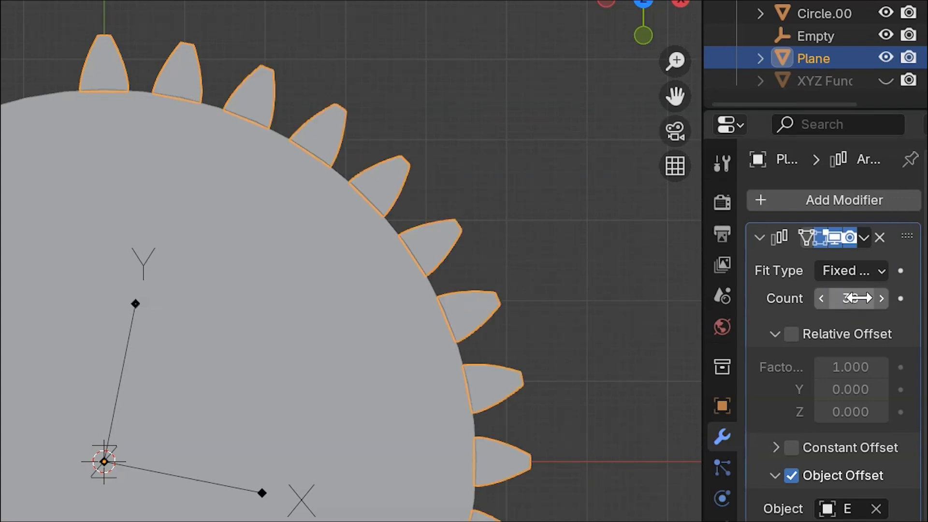
pyautogui.scroll(-3, 286, 207)
pyautogui.press('KP_Decimal')
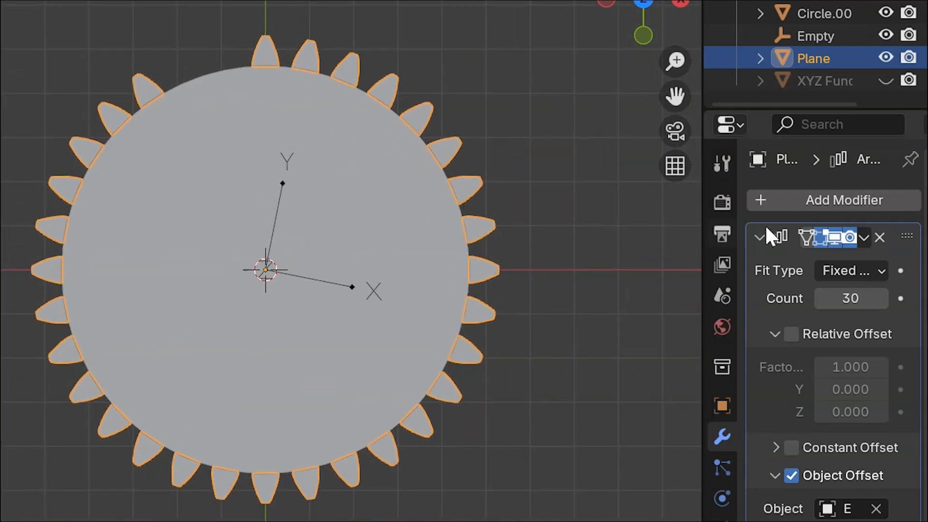
pyautogui.click(880, 298)
pyautogui.click(880, 298)
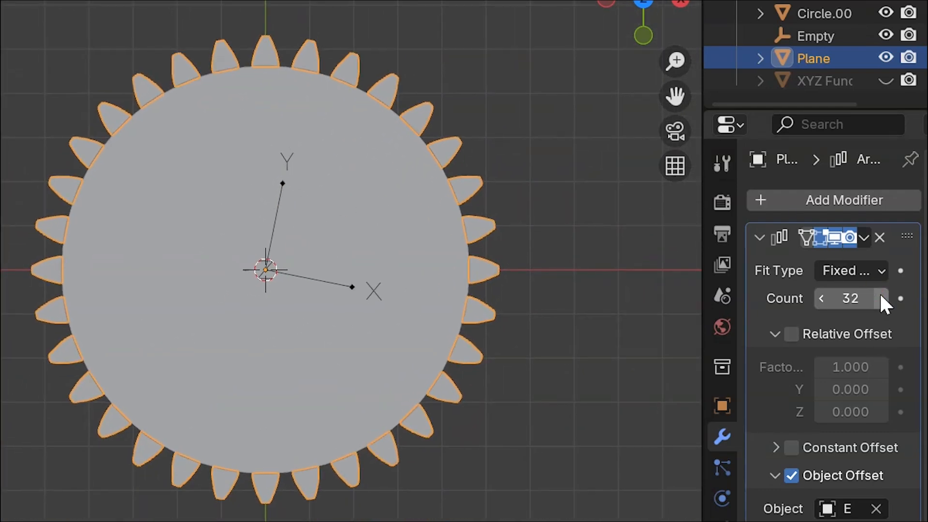
# Apply the Array modifier on the teeth and hide the empty
pyautogui.click(863, 238)
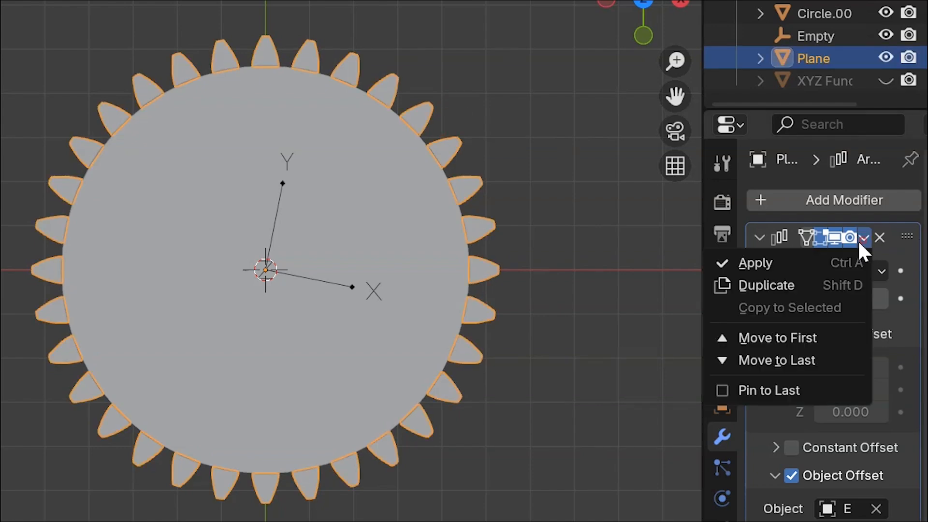
pyautogui.click(757, 261)
pyautogui.press('KP_Decimal')
pyautogui.moveTo(702, 246); pyautogui.dragTo(824, 246)
pyautogui.click(531, 284)
pyautogui.press('h')
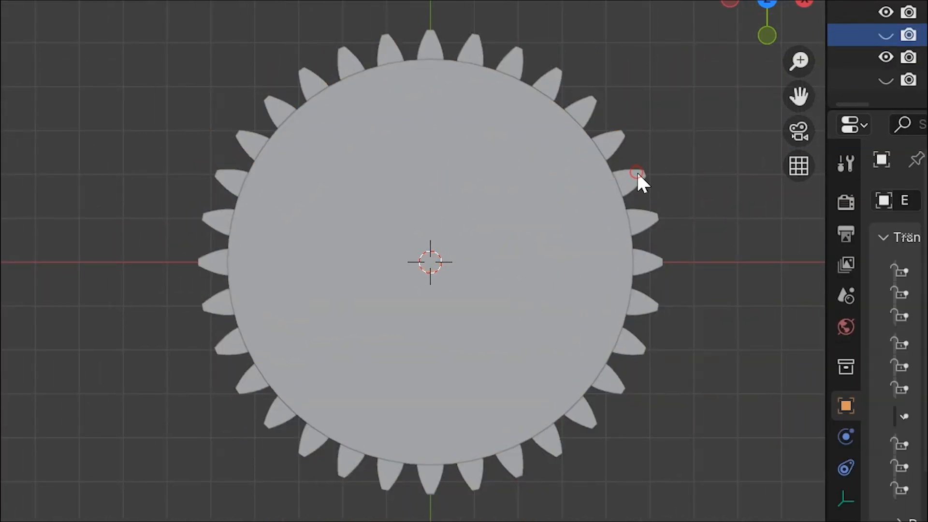
# Join the ring of teeth and the central disc into one object
pyautogui.click(637, 172)
pyautogui.keyDown('shift'); pyautogui.click(538, 206); pyautogui.keyUp('shift')
pyautogui.hotkey('ctrl', 'j')
pyautogui.moveTo(539, 206); pyautogui.dragTo(538, 207, button='middle')
pyautogui.click(743, 2)
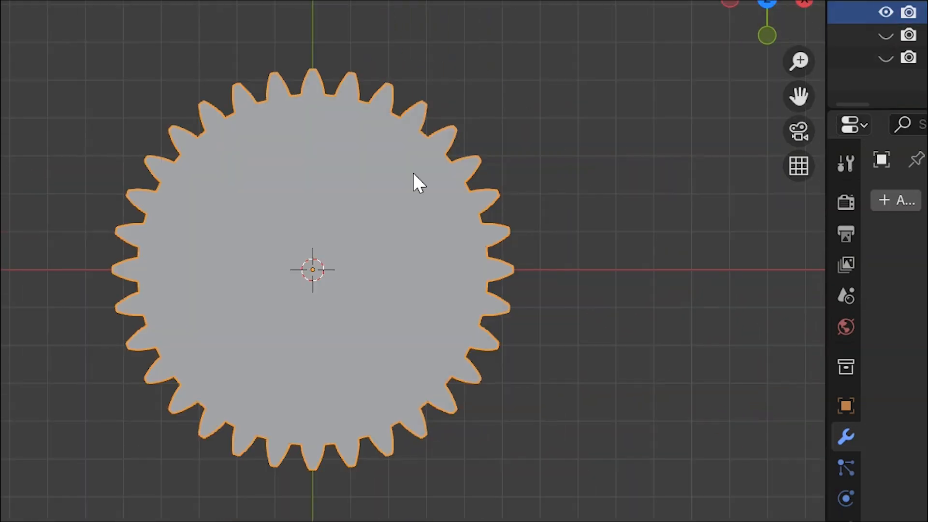
# Extrude all faces of the flat gear in Edit Mode to give it thickness
pyautogui.press('Tab')
pyautogui.press('a')
pyautogui.moveTo(378, 196); pyautogui.dragTo(386, 196, button='middle')
pyautogui.press('e')
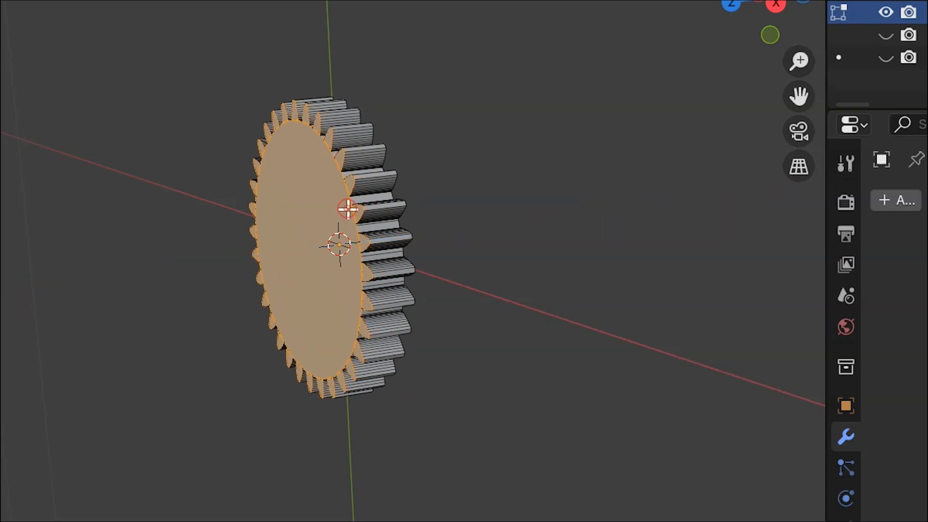
pyautogui.press('Tab')
pyautogui.moveTo(363, 203); pyautogui.dragTo(379, 206, button='middle')
# Rotate the extruded front face of the gear around Z to twist the teeth into a helical shape
pyautogui.press('Tab')
pyautogui.press('z')
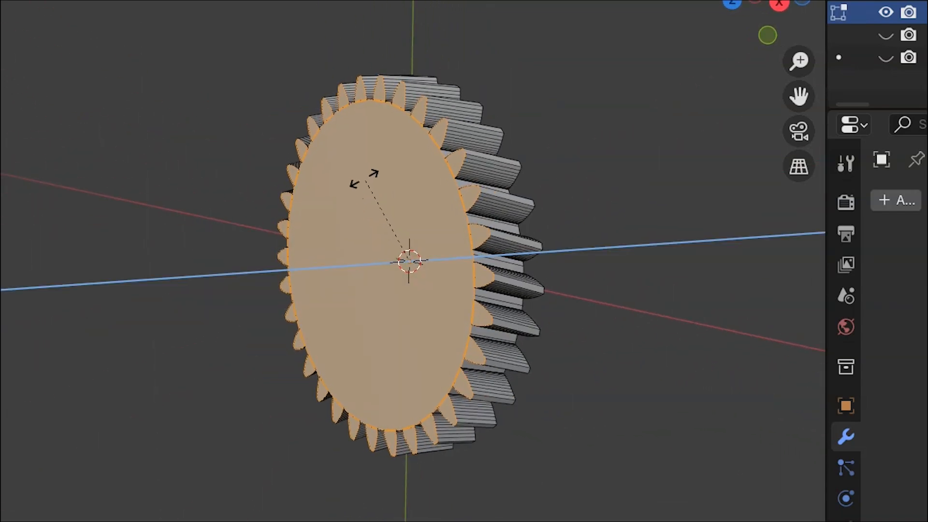
pyautogui.click(351, 177)
pyautogui.moveTo(351, 177); pyautogui.dragTo(352, 182, button='middle')
pyautogui.press('Tab')
pyautogui.moveTo(402, 253); pyautogui.dragTo(422, 195, button='middle')
pyautogui.press('Tab')
pyautogui.press('Tab')
pyautogui.click(688, 132)
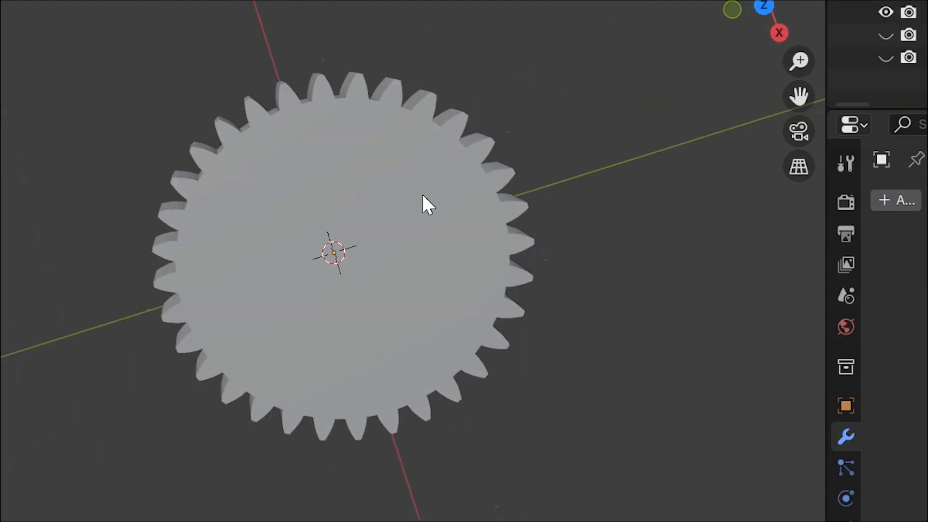
pyautogui.click(764, 8)
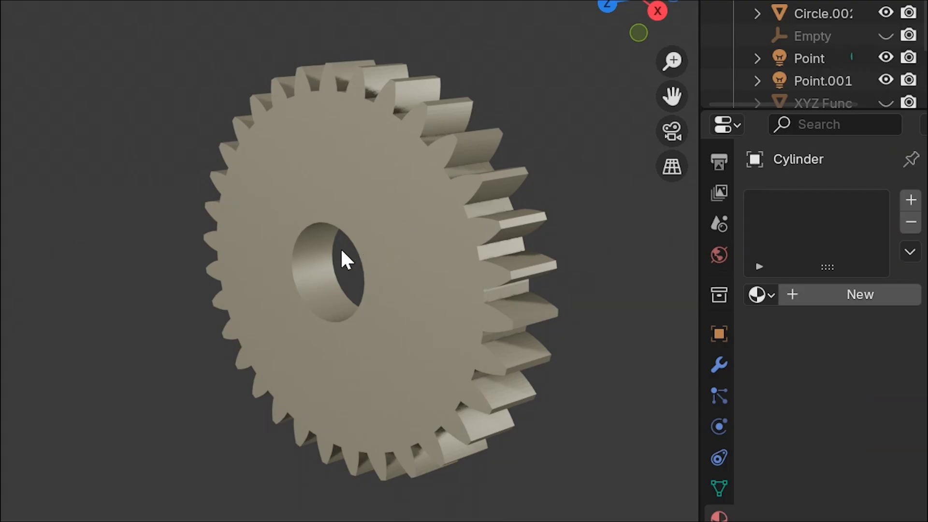
pyautogui.moveTo(342, 251); pyautogui.dragTo(341, 251, button='middle')
pyautogui.moveTo(268, 246); pyautogui.dragTo(433, 246, button='middle')
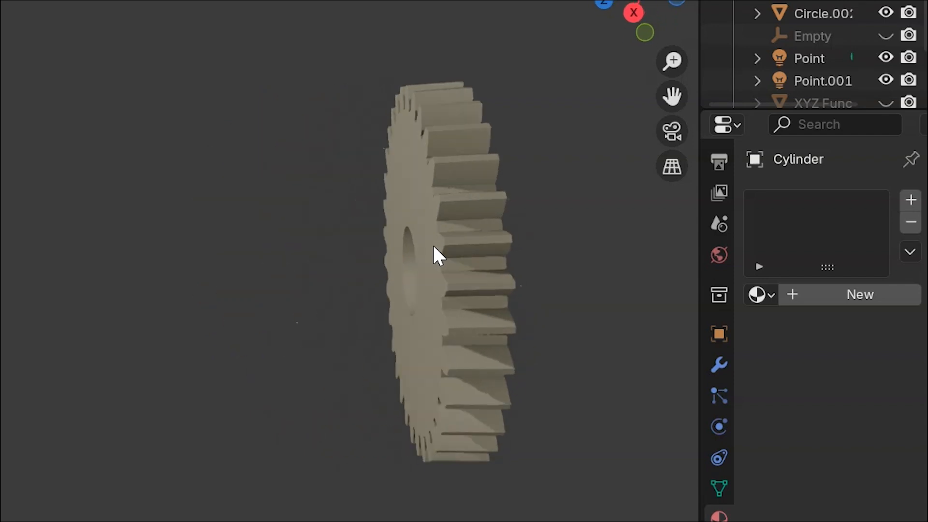